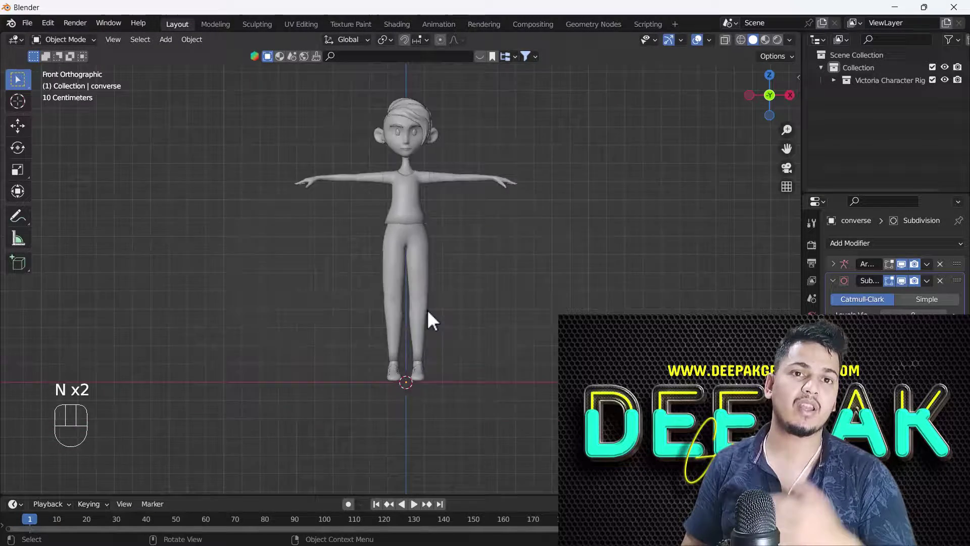
Add an armature, scale it down and move it up to the character's crotch.
{"action": "key", "text": "shift+a"}
{"action": "left_click", "coordinate": [374, 305]}
{"action": "scroll", "coordinate": [429, 359], "scroll_direction": "up", "scroll_amount": 1}
{"action": "key", "text": "s"}
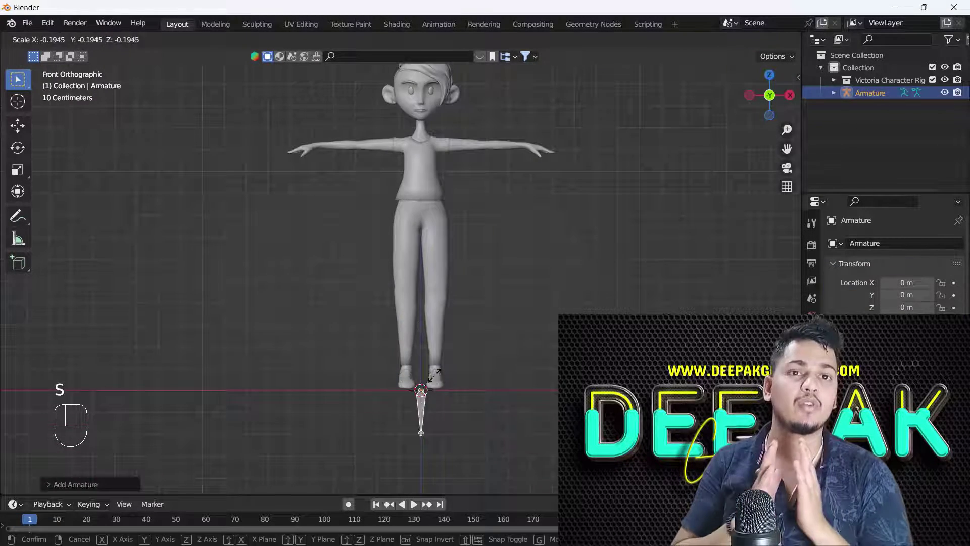
{"action": "key", "text": "g"}
{"action": "left_click", "coordinate": [432, 221]}
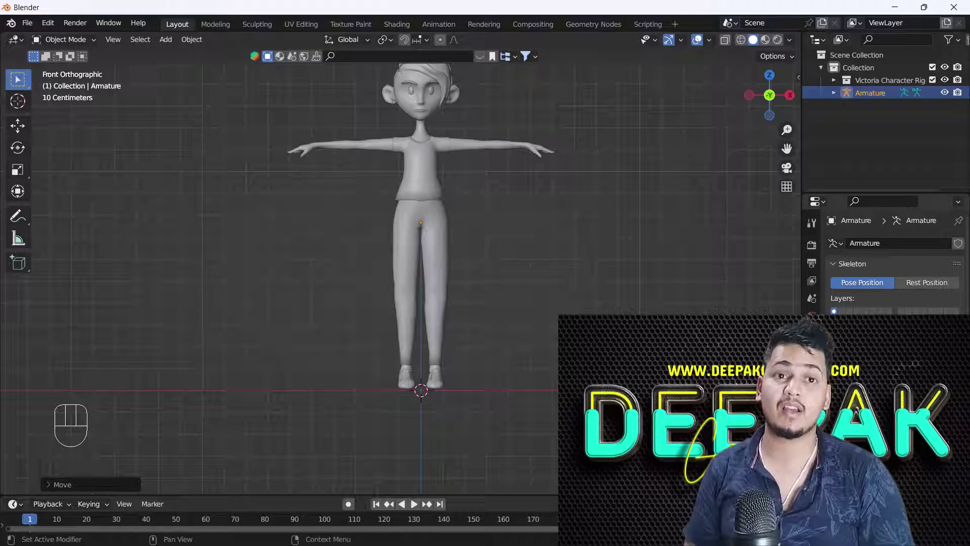
Resize the armature's bone to fit the torso and raise it along Z so its base sits at the hips.
{"action": "middle_click_drag", "start_coordinate": [427, 215], "coordinate": [426, 387], "text": "shift"}
{"action": "scroll", "coordinate": [427, 387], "scroll_direction": "up", "scroll_amount": 4}
{"action": "key", "text": "s"}
{"action": "left_click", "coordinate": [461, 400]}
{"action": "key", "text": "g"}
{"action": "key", "text": "z"}
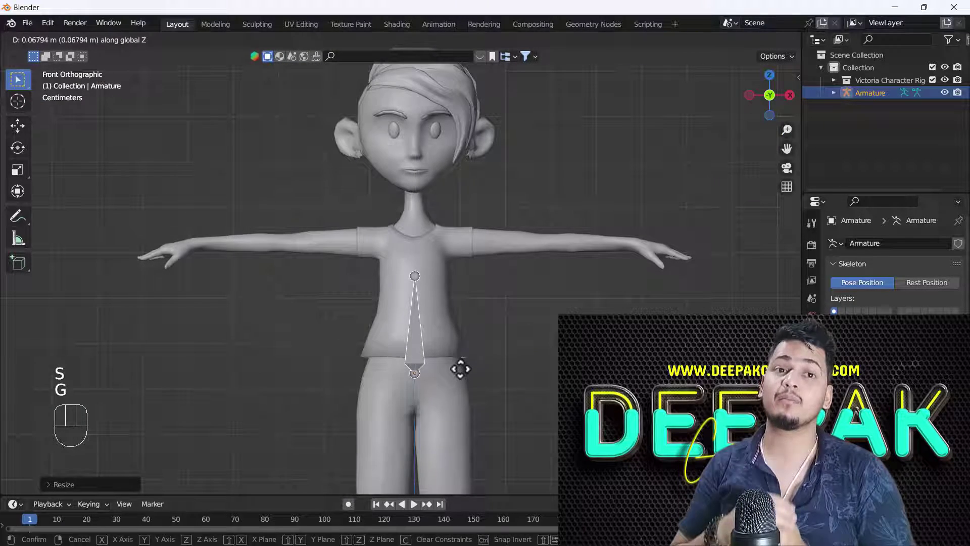
{"action": "left_click", "coordinate": [462, 352]}
Enter Edit Mode on the armature and shorten the bone by lowering its tip along Z to the lower torso.
{"action": "key", "text": "Tab"}
{"action": "key", "text": "f"}
{"action": "key", "text": "ctrl+z"}
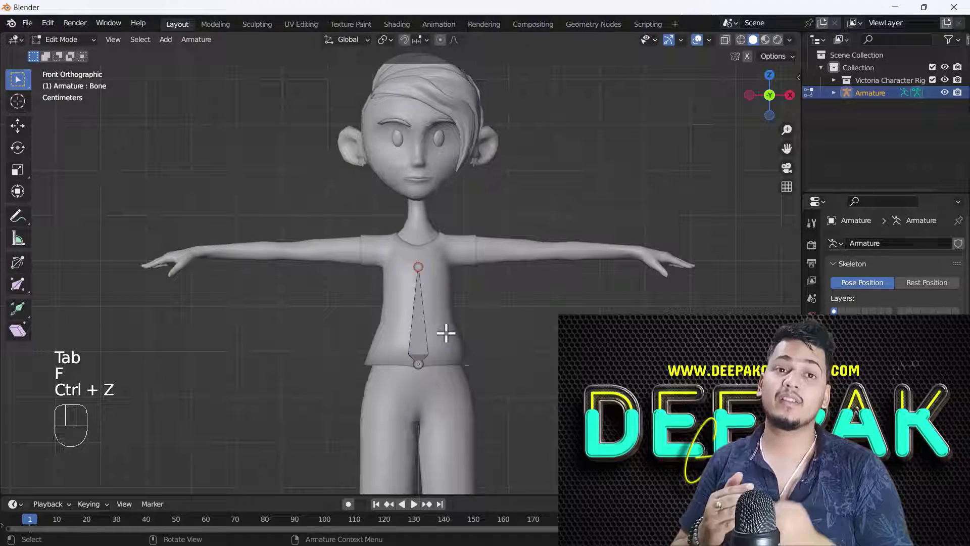
{"action": "key", "text": "g"}
{"action": "key", "text": "z"}
{"action": "left_click", "coordinate": [445, 373]}
Extrude two more spine bones upward from the first bone's tip, ending at the base of the neck.
{"action": "key", "text": "e"}
{"action": "key", "text": "z"}
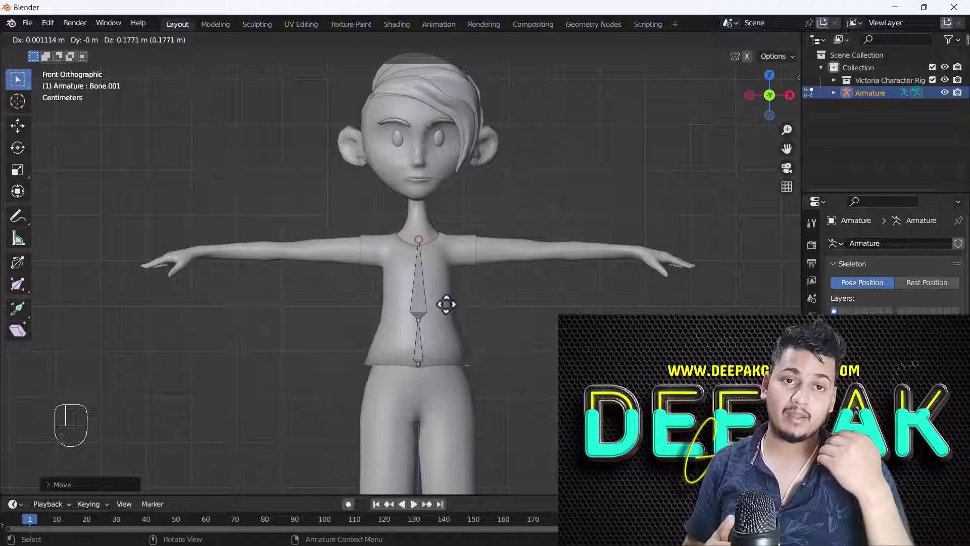
{"action": "left_click", "coordinate": [445, 337]}
{"action": "key", "text": "e"}
{"action": "left_click", "coordinate": [418, 232]}
Extrude a shoulder bone to each side from the joint at the base of the neck.
{"action": "key", "text": "e"}
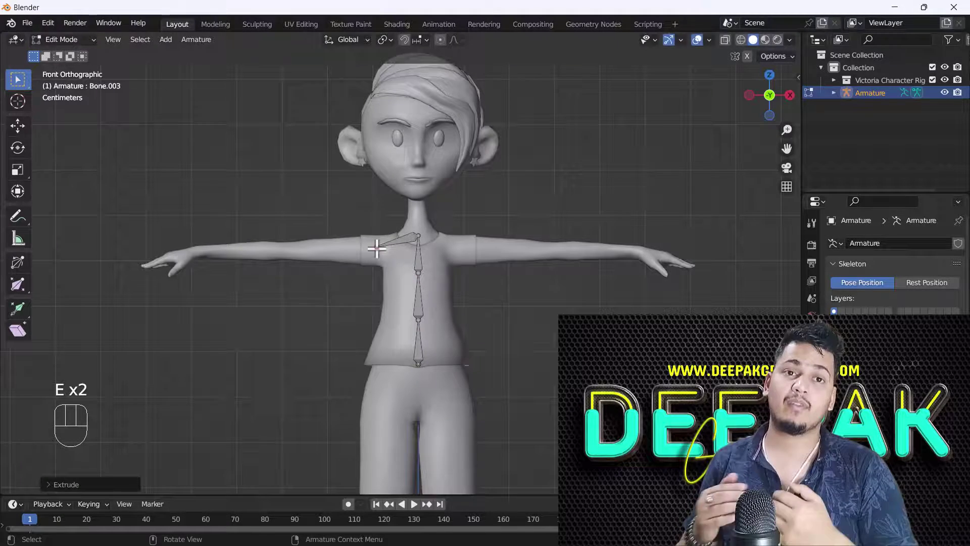
{"action": "left_click", "coordinate": [376, 246]}
{"action": "left_click", "coordinate": [419, 233]}
{"action": "key", "text": "e"}
{"action": "left_click", "coordinate": [466, 246]}
Extrude upper-arm, forearm and hand bones along the character's left arm from the shoulder joint.
{"action": "key", "text": "e"}
{"action": "left_click", "coordinate": [551, 249]}
{"action": "key", "text": "e"}
{"action": "left_click", "coordinate": [638, 250]}
{"action": "key", "text": "e"}
{"action": "left_click", "coordinate": [684, 261]}
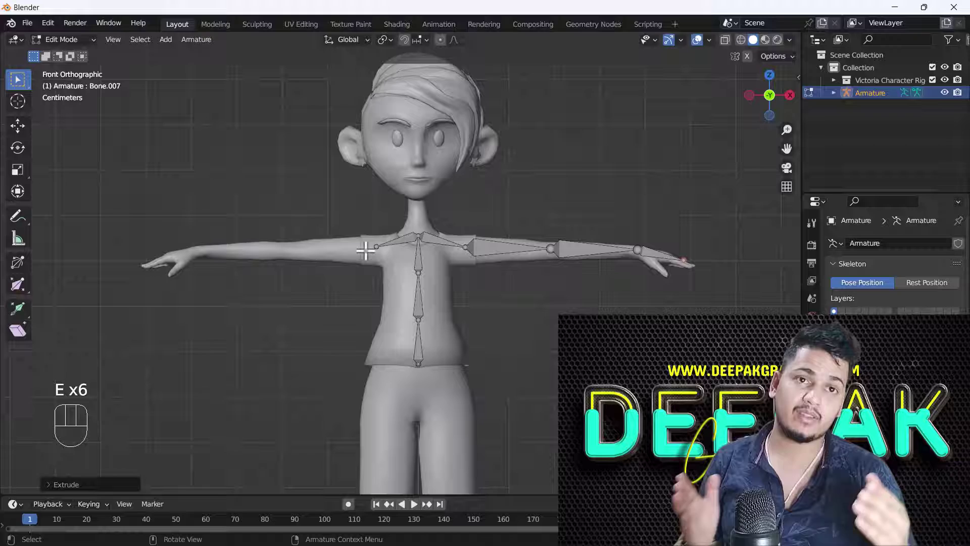
Extrude upper-arm, forearm and hand bones along the character's right arm, shifting its elbow joint slightly outward.
{"action": "left_click", "coordinate": [376, 246]}
{"action": "left_click", "coordinate": [309, 247]}
{"action": "key", "text": "e"}
{"action": "left_click", "coordinate": [204, 249]}
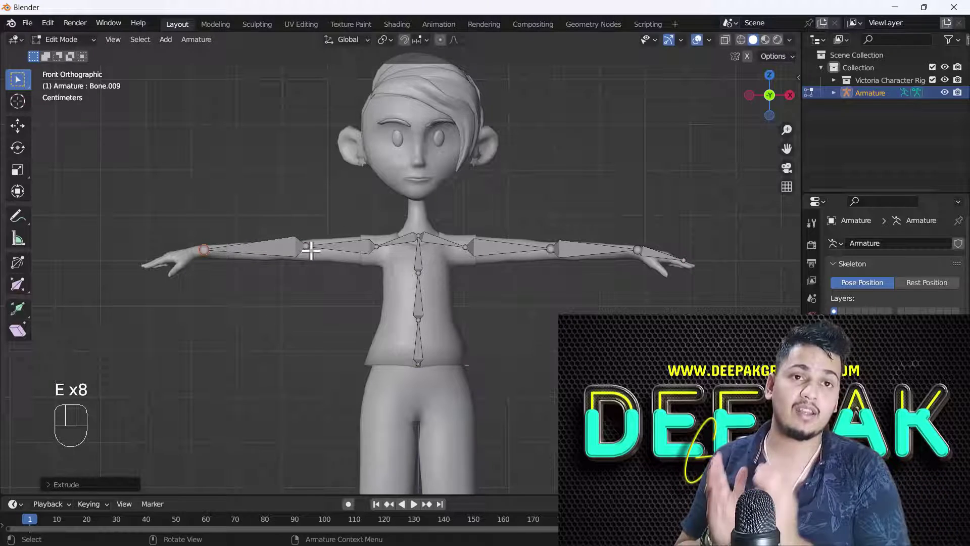
{"action": "left_click", "coordinate": [309, 249]}
{"action": "key", "text": "g"}
{"action": "left_click", "coordinate": [298, 249]}
{"action": "left_click", "coordinate": [204, 249]}
{"action": "key", "text": "e"}
{"action": "left_click", "coordinate": [156, 260]}
Extrude a neck bone and a head bone upward from the top spine joint, ending above the hair.
{"action": "scroll", "coordinate": [354, 303], "scroll_direction": "down", "scroll_amount": 4}
{"action": "scroll", "coordinate": [385, 277], "scroll_direction": "up", "scroll_amount": 4}
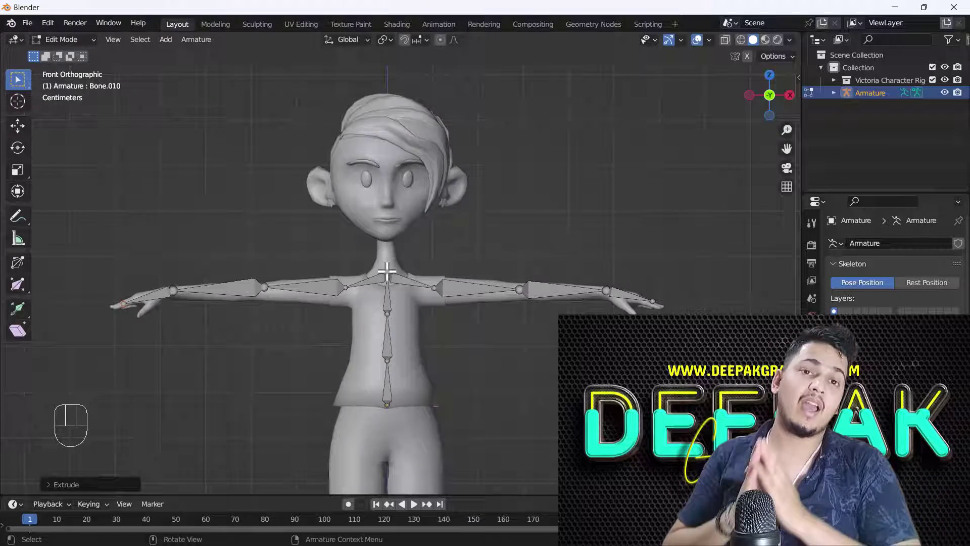
{"action": "left_click", "coordinate": [387, 286]}
{"action": "scroll", "coordinate": [388, 288], "scroll_direction": "up", "scroll_amount": 3}
{"action": "left_click", "coordinate": [388, 294]}
{"action": "scroll", "coordinate": [388, 298], "scroll_direction": "down", "scroll_amount": 2}
{"action": "key", "text": "e"}
{"action": "left_click", "coordinate": [390, 245]}
{"action": "key", "text": "e"}
{"action": "left_click", "coordinate": [388, 54]}
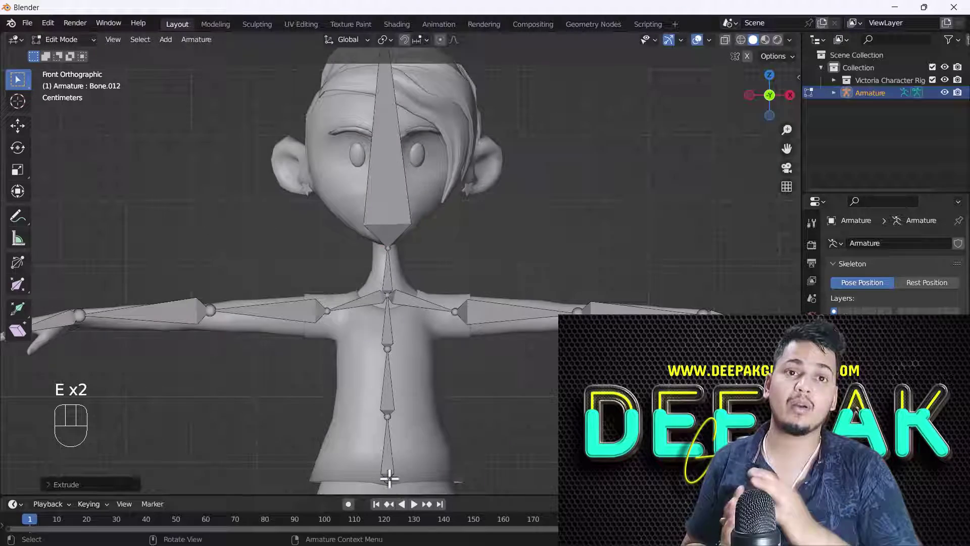
Extrude a hip bone to the top of each thigh from the spine's base and adjust the second one's tip.
{"action": "scroll", "coordinate": [429, 86], "scroll_direction": "down", "scroll_amount": 5}
{"action": "scroll", "coordinate": [409, 230], "scroll_direction": "up", "scroll_amount": 4}
{"action": "left_click", "coordinate": [442, 233]}
{"action": "key", "text": "e"}
{"action": "left_click", "coordinate": [408, 276]}
{"action": "left_click", "coordinate": [442, 231]}
{"action": "key", "text": "e"}
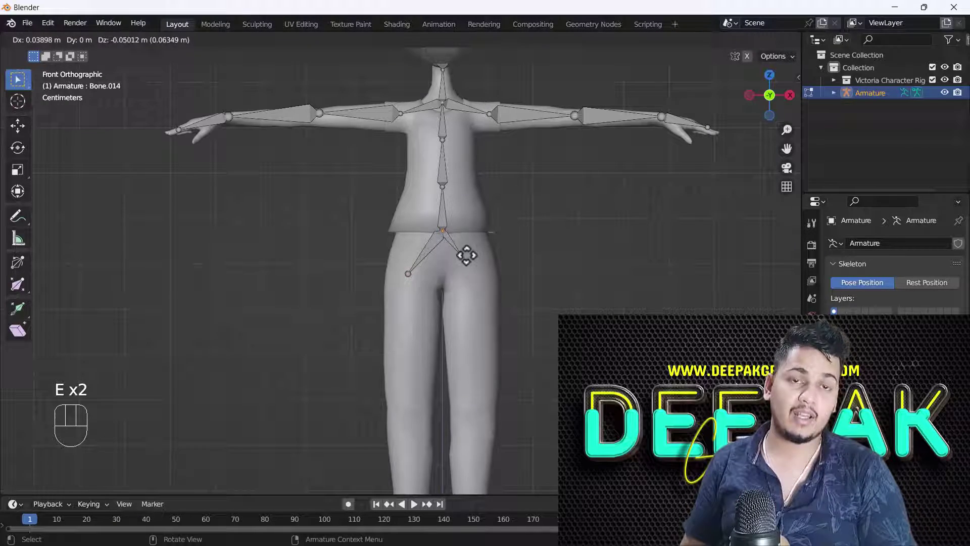
{"action": "left_click", "coordinate": [477, 272]}
{"action": "key", "text": "g"}
{"action": "left_click", "coordinate": [479, 276]}
Extrude thigh and shin bones down both legs at once from the two hip joints to the ankles.
{"action": "left_click", "coordinate": [408, 273], "text": "shift"}
{"action": "scroll", "coordinate": [414, 283], "scroll_direction": "down", "scroll_amount": 4}
{"action": "middle_click_drag", "start_coordinate": [437, 392], "coordinate": [434, 340], "text": "shift"}
{"action": "key", "text": "e"}
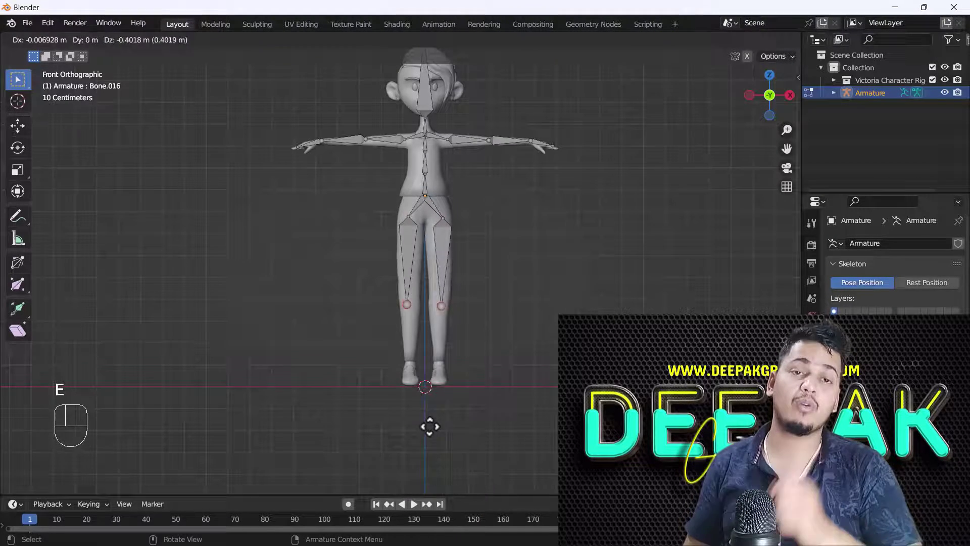
{"action": "left_click", "coordinate": [425, 424]}
{"action": "key", "text": "e"}
{"action": "left_click", "coordinate": [420, 476]}
Extrude foot and toe bones for both feet in the right side view, from the ankles to the shoe tips.
{"action": "scroll", "coordinate": [446, 398], "scroll_direction": "up", "scroll_amount": 3}
{"action": "key", "text": "KP_3"}
{"action": "scroll", "coordinate": [422, 299], "scroll_direction": "up", "scroll_amount": 3}
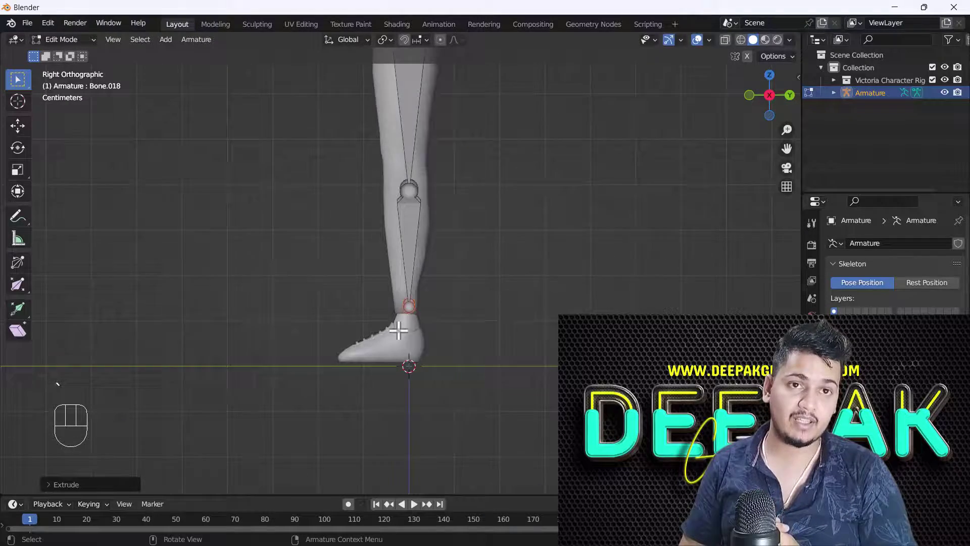
{"action": "key", "text": "e"}
{"action": "left_click", "coordinate": [367, 363]}
{"action": "key", "text": "e"}
{"action": "left_click", "coordinate": [286, 403]}
Lower the ankle joints into the shoes, then return to the front view in Object Mode.
{"action": "left_click_drag", "start_coordinate": [397, 258], "coordinate": [424, 288]}
{"action": "key", "text": "g"}
{"action": "left_click", "coordinate": [430, 342]}
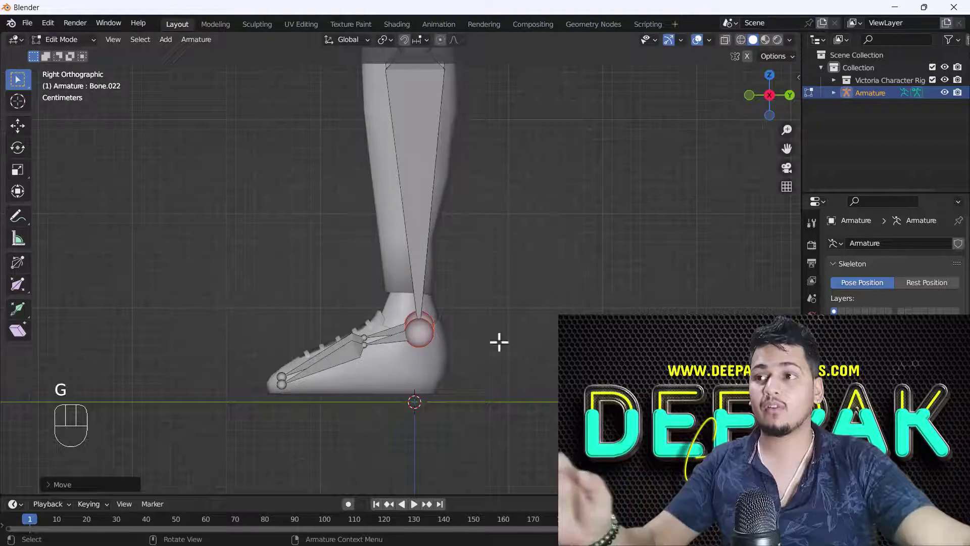
{"action": "key", "text": "grave"}
{"action": "key", "text": "Tab"}
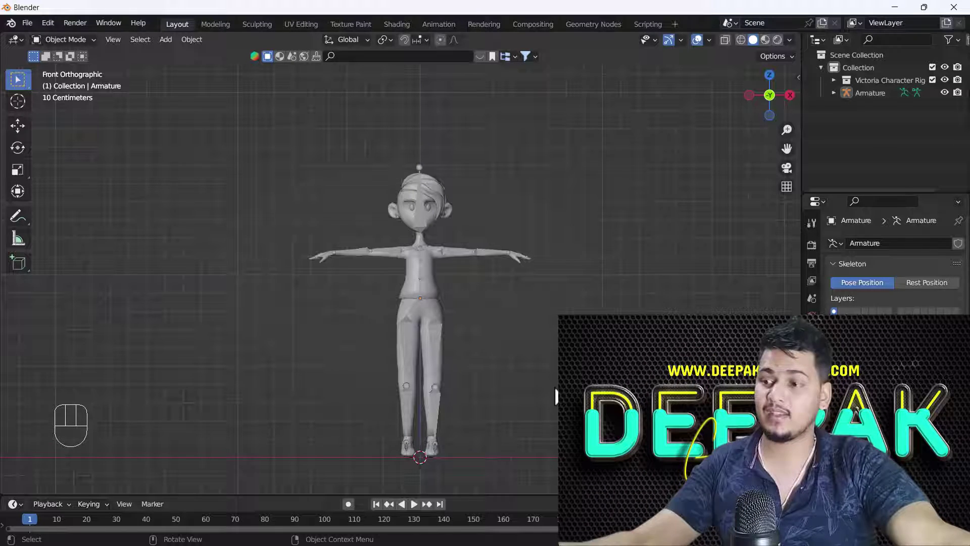
Select all character meshes with the armature active and parent them to it with automatic weights.
{"action": "scroll", "coordinate": [411, 290], "scroll_direction": "up", "scroll_amount": 2}
{"action": "scroll", "coordinate": [418, 295], "scroll_direction": "down", "scroll_amount": 5}
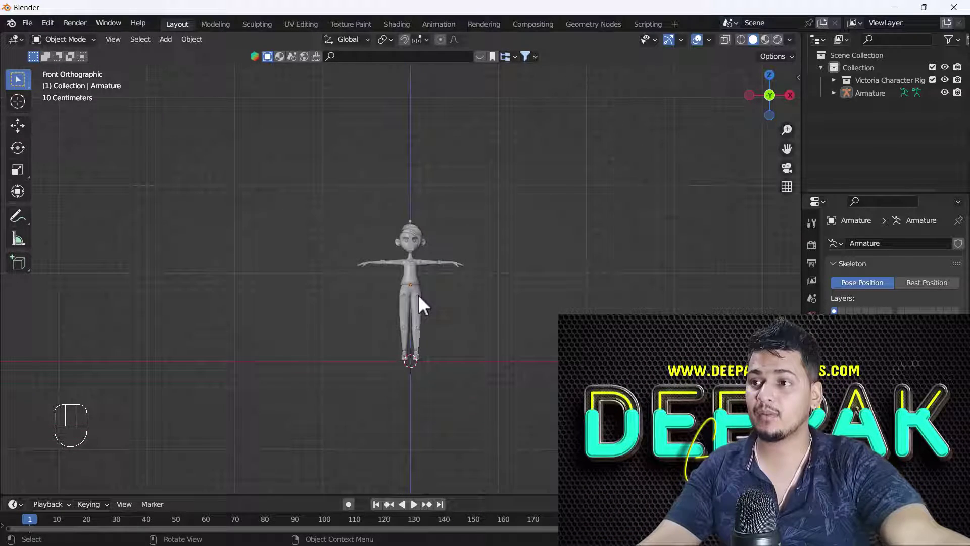
{"action": "left_click_drag", "start_coordinate": [211, 173], "coordinate": [504, 475]}
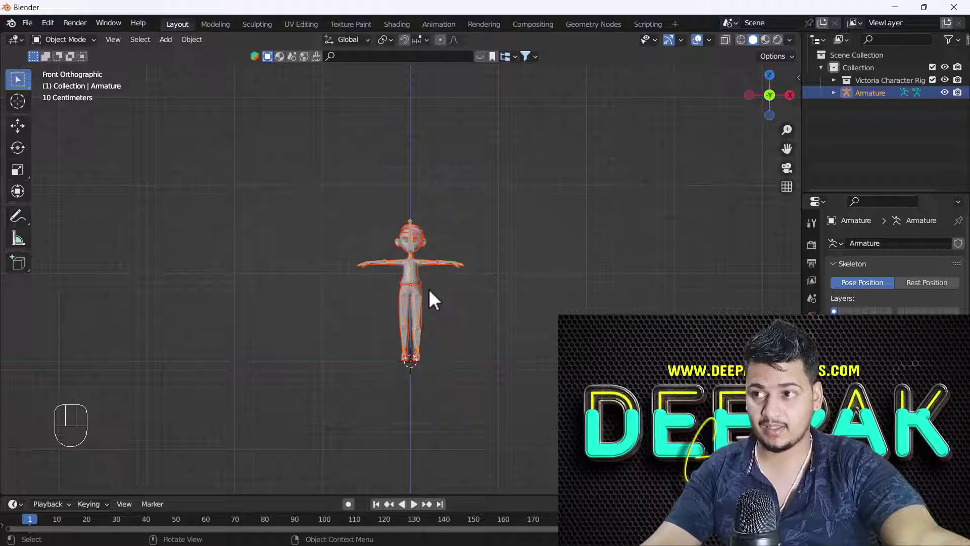
{"action": "scroll", "coordinate": [409, 293], "scroll_direction": "up", "scroll_amount": 1}
{"action": "scroll", "coordinate": [405, 296], "scroll_direction": "up", "scroll_amount": 4}
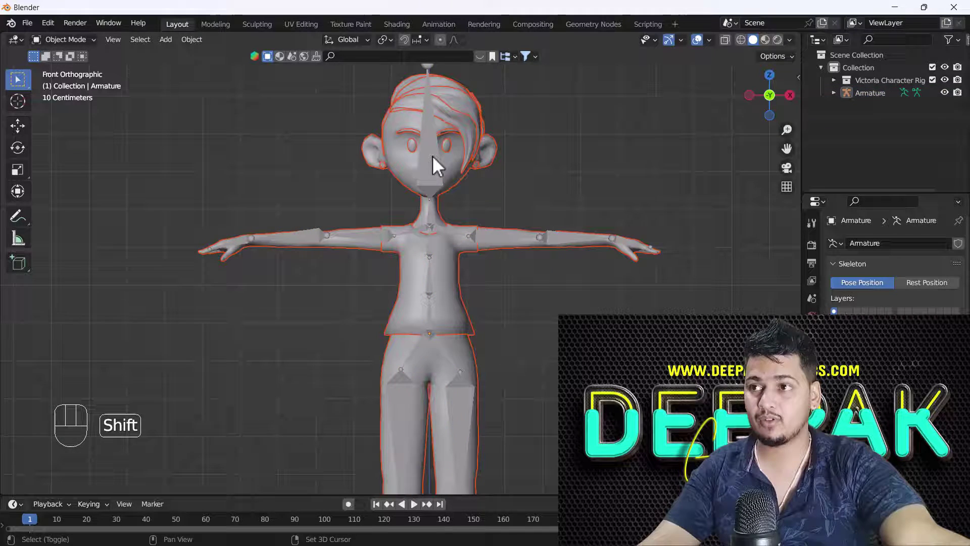
{"action": "scroll", "coordinate": [489, 364], "scroll_direction": "down", "scroll_amount": 2}
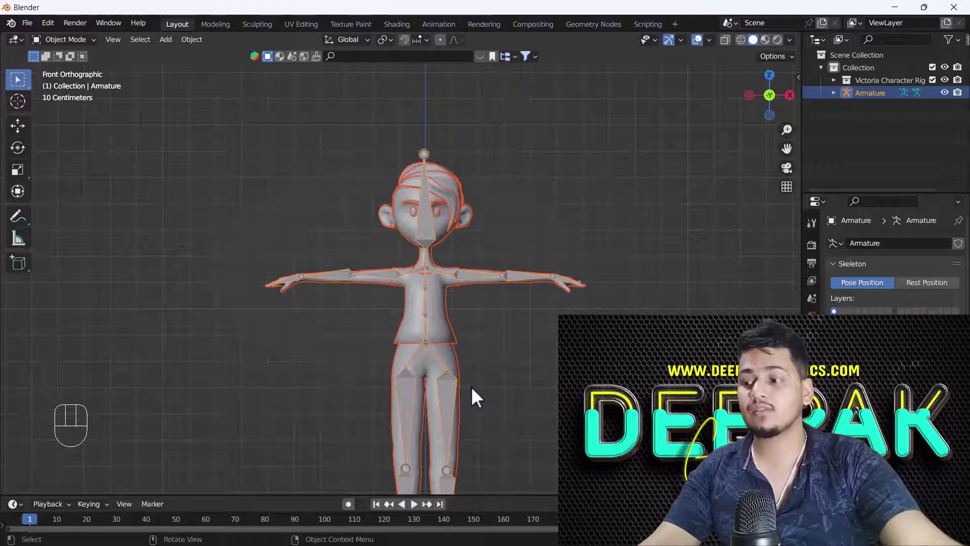
{"action": "key", "text": "ctrl+p"}
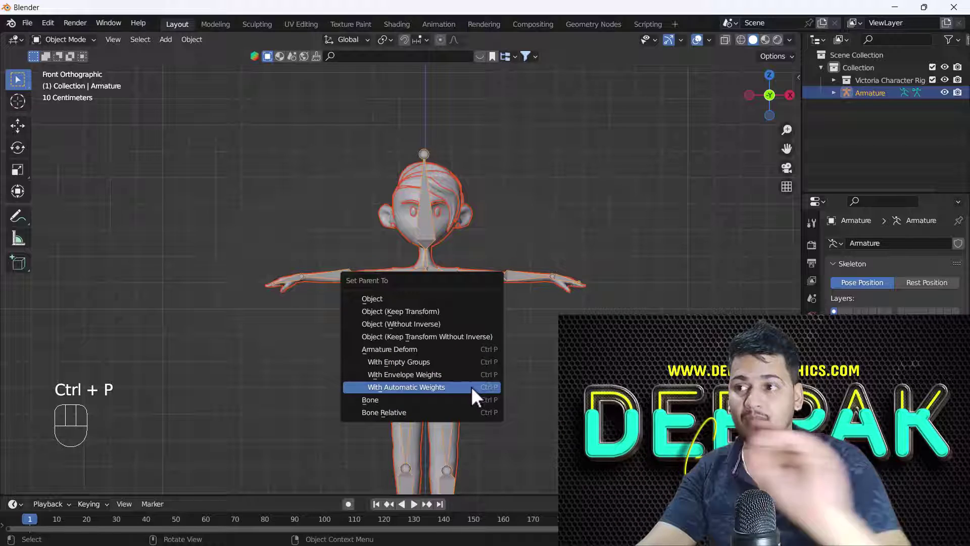
{"action": "left_click", "coordinate": [426, 387]}
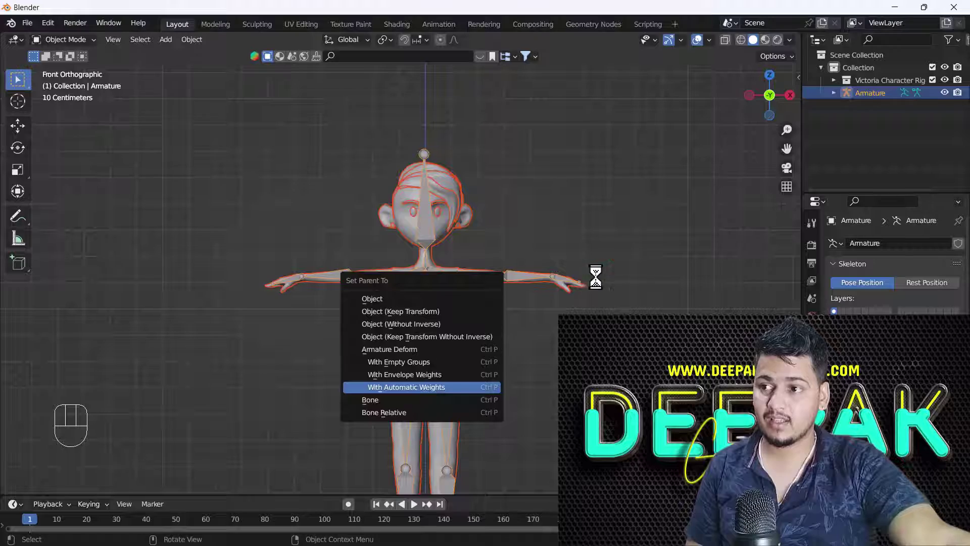
Read the parenting warning in the info log and close the log window.
{"action": "left_click", "coordinate": [484, 539]}
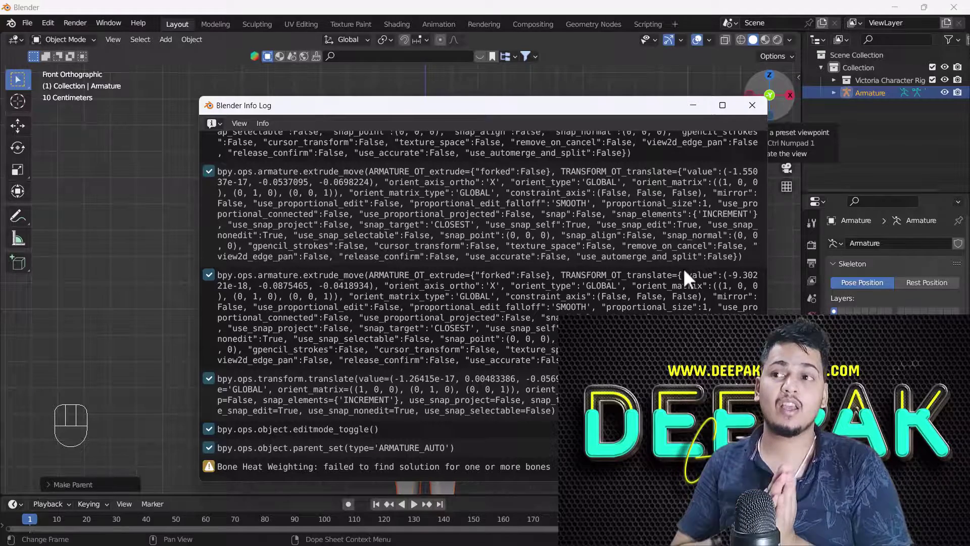
{"action": "left_click", "coordinate": [753, 105]}
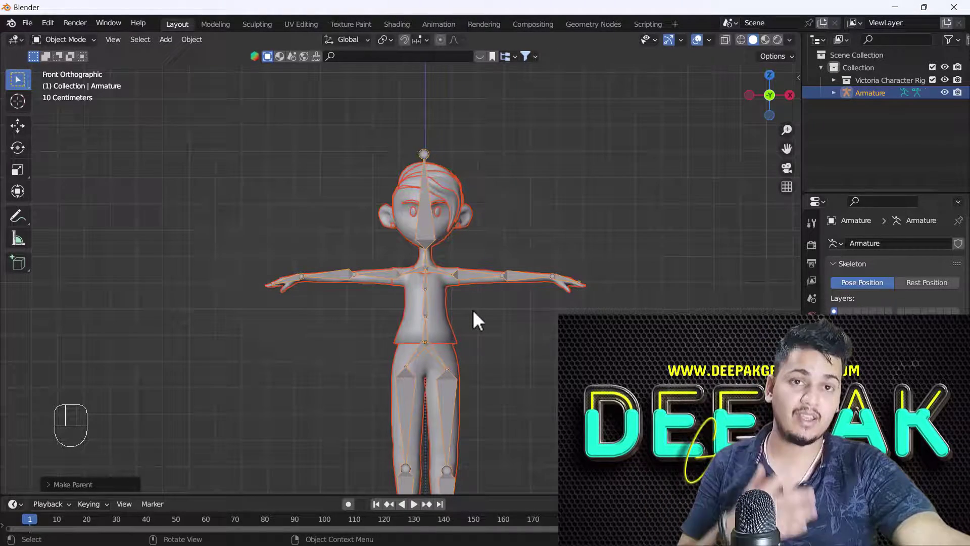
Clear the parenting of all character meshes while keeping their transformation, and deselect everything.
{"action": "scroll", "coordinate": [475, 311], "scroll_direction": "down", "scroll_amount": 6}
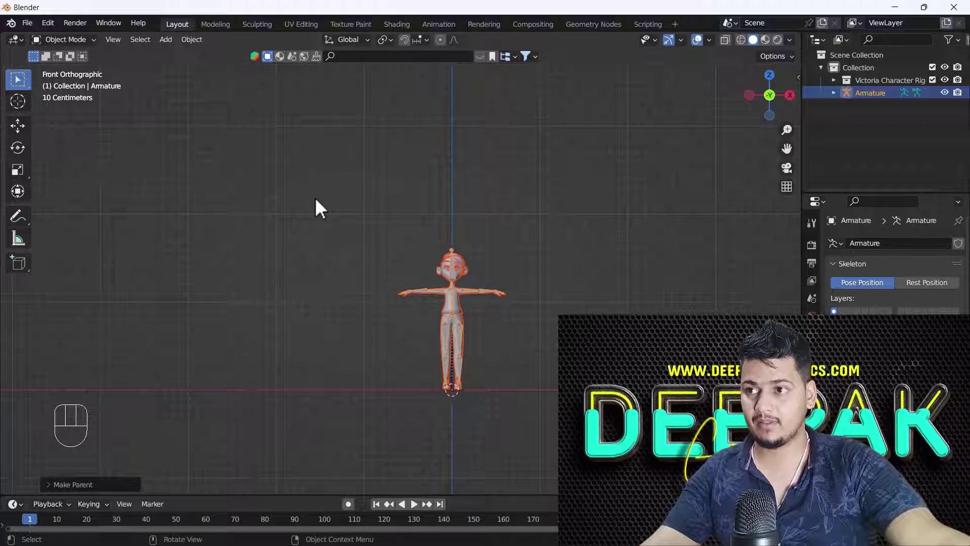
{"action": "left_click_drag", "start_coordinate": [315, 198], "coordinate": [568, 465]}
{"action": "key", "text": "alt+p"}
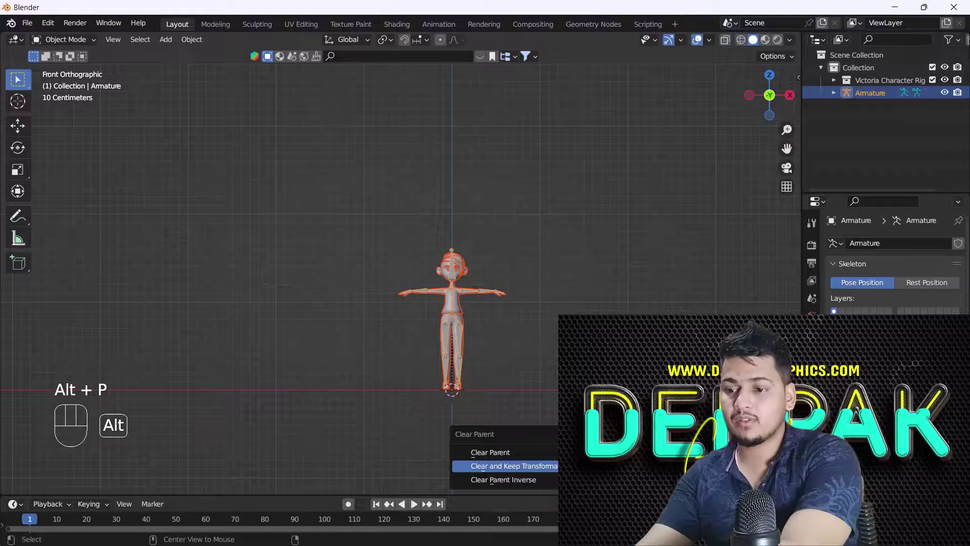
{"action": "left_click", "coordinate": [493, 464]}
{"action": "left_click", "coordinate": [484, 303]}
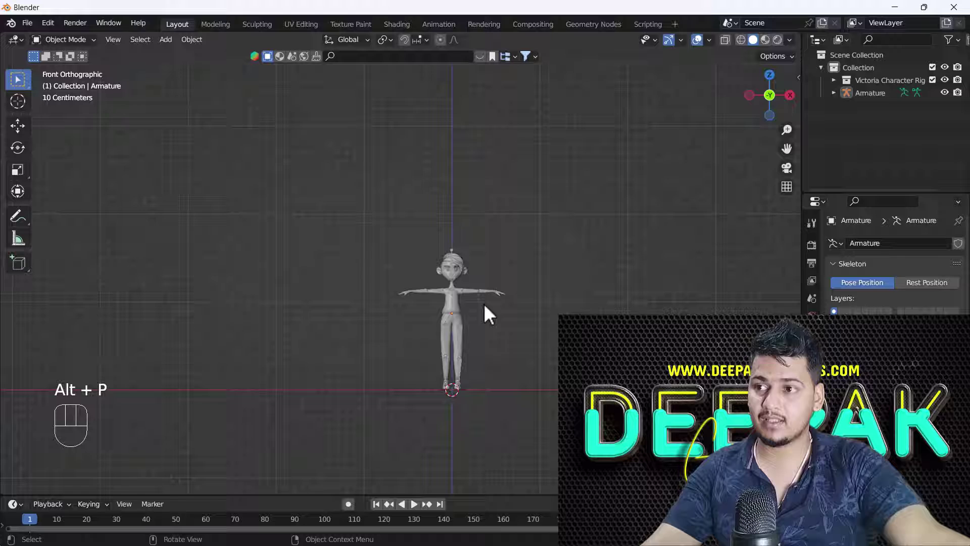
Select only the armature and hide it from the viewport.
{"action": "scroll", "coordinate": [471, 300], "scroll_direction": "up", "scroll_amount": 6}
{"action": "left_click", "coordinate": [414, 278]}
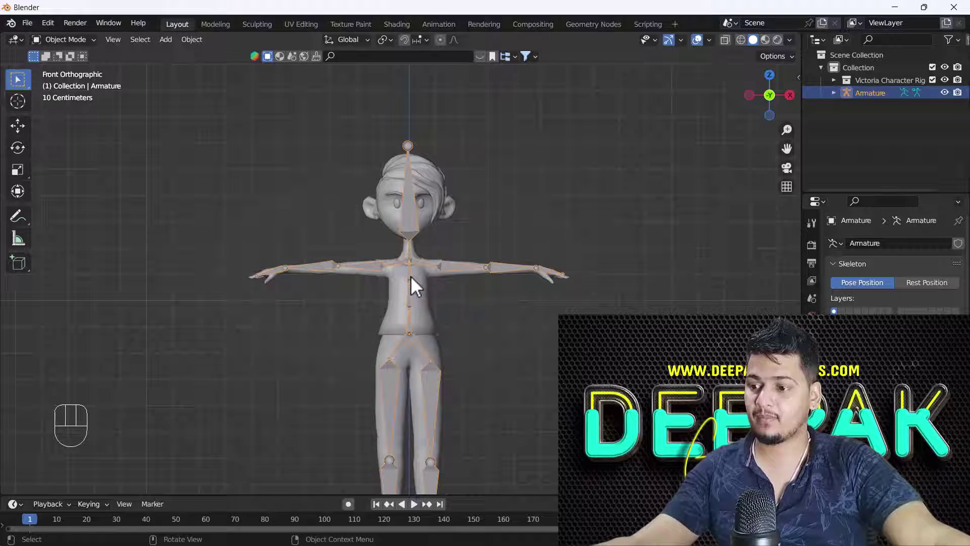
{"action": "key", "text": "g"}
{"action": "right_click", "coordinate": [411, 275]}
{"action": "key", "text": "h"}
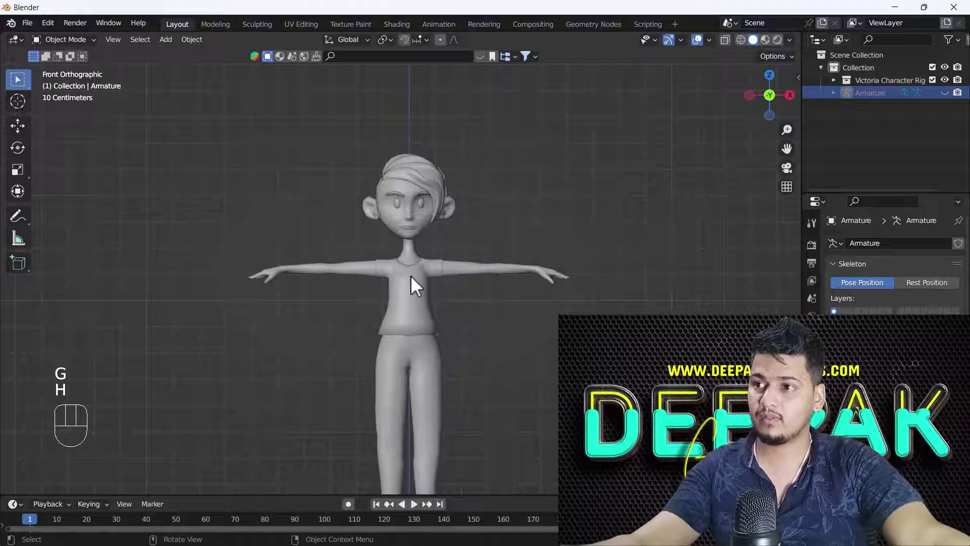
Select all character meshes with the t-shirt active and merge all their vertices by distance in Edit Mode.
{"action": "scroll", "coordinate": [405, 317], "scroll_direction": "down", "scroll_amount": 6}
{"action": "left_click", "coordinate": [405, 317]}
{"action": "scroll", "coordinate": [407, 316], "scroll_direction": "up", "scroll_amount": 5}
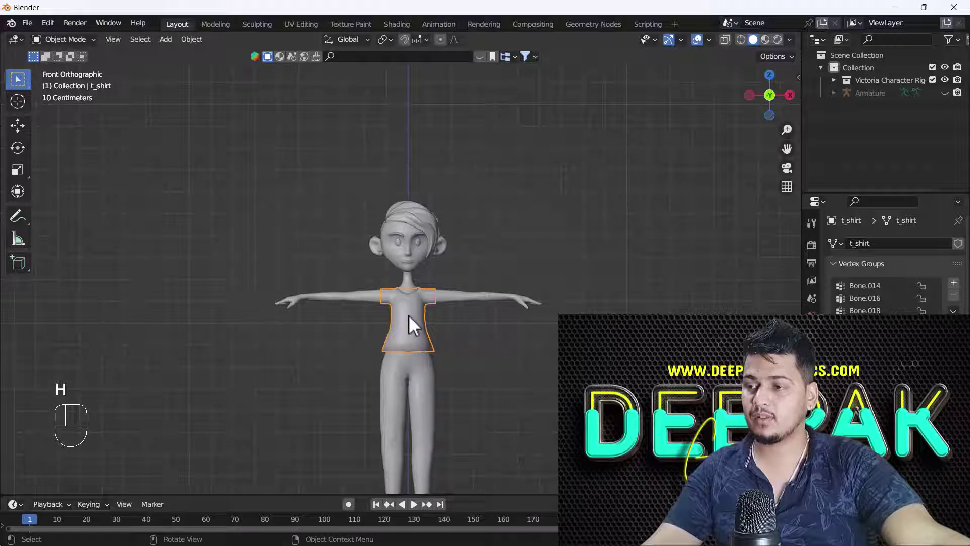
{"action": "scroll", "coordinate": [409, 314], "scroll_direction": "down", "scroll_amount": 2}
{"action": "left_click_drag", "start_coordinate": [207, 199], "coordinate": [589, 481]}
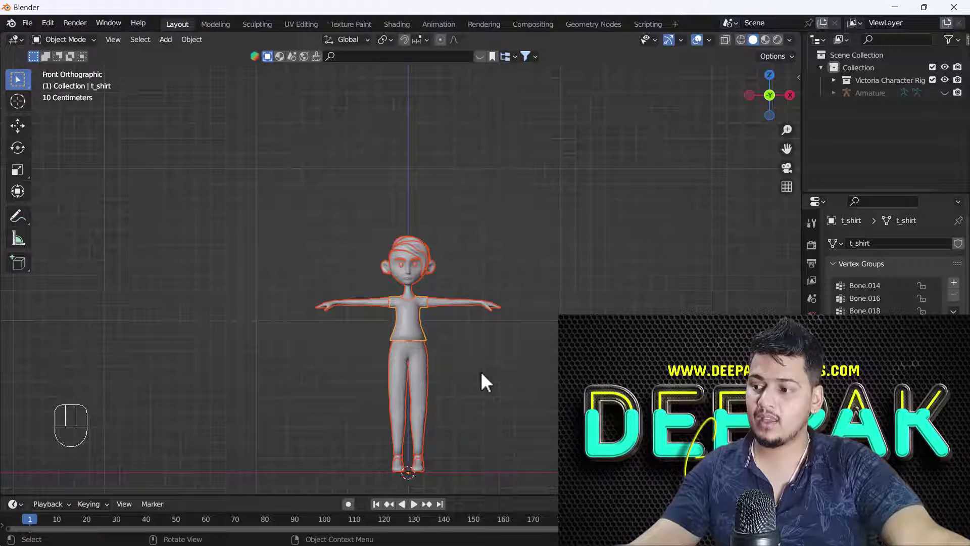
{"action": "key", "text": "Tab"}
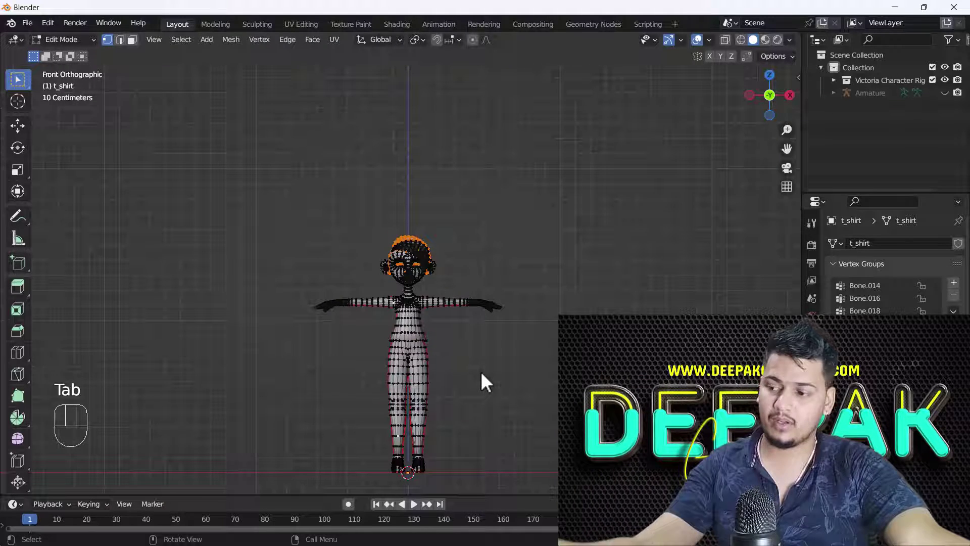
{"action": "key", "text": "a"}
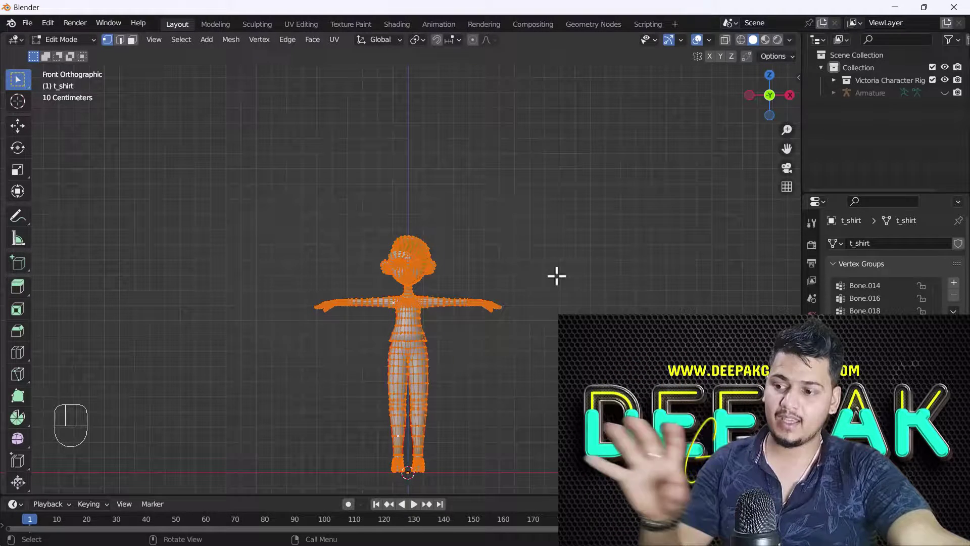
{"action": "key", "text": "m"}
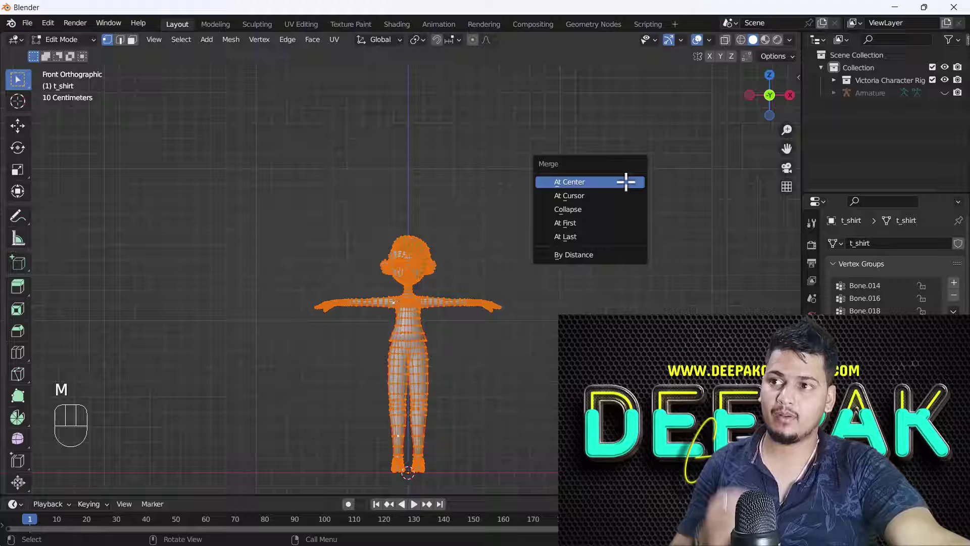
{"action": "left_click", "coordinate": [589, 256]}
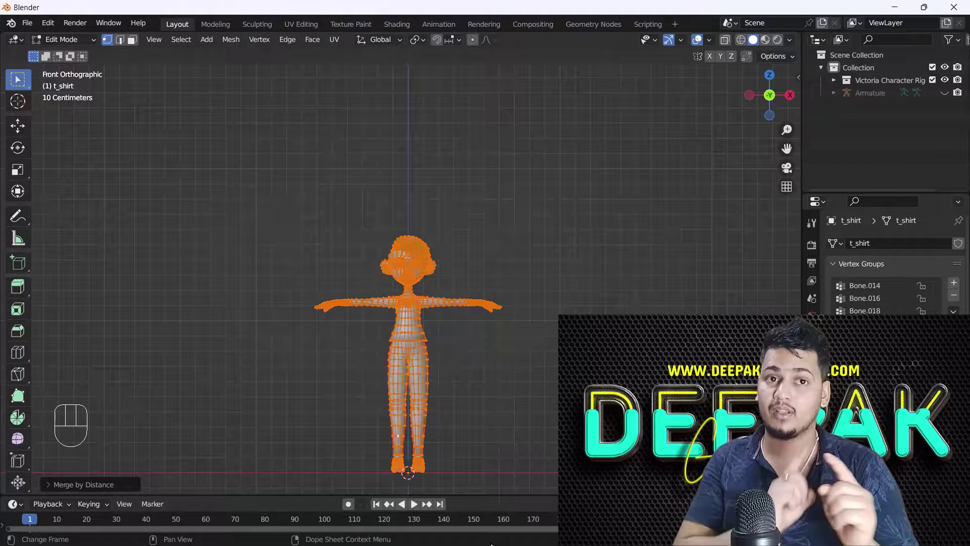
Return the meshes to Object Mode and unhide the armature.
{"action": "key", "text": "Tab"}
{"action": "scroll", "coordinate": [504, 324], "scroll_direction": "down", "scroll_amount": 2}
{"action": "middle_click_drag", "start_coordinate": [433, 351], "coordinate": [464, 291], "text": "shift"}
{"action": "scroll", "coordinate": [454, 310], "scroll_direction": "up", "scroll_amount": 2}
{"action": "key", "text": "alt+h"}
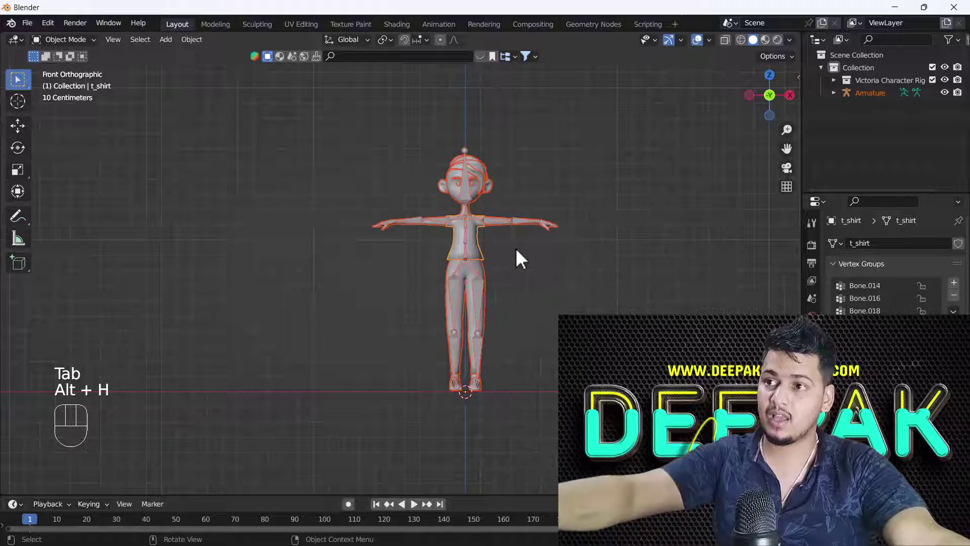
Select all character meshes with the armature active and parent them to it with automatic weights.
{"action": "scroll", "coordinate": [513, 260], "scroll_direction": "down", "scroll_amount": 2}
{"action": "scroll", "coordinate": [508, 278], "scroll_direction": "up", "scroll_amount": 3}
{"action": "left_click_drag", "start_coordinate": [216, 142], "coordinate": [608, 468]}
{"action": "left_click", "coordinate": [451, 225], "text": "shift"}
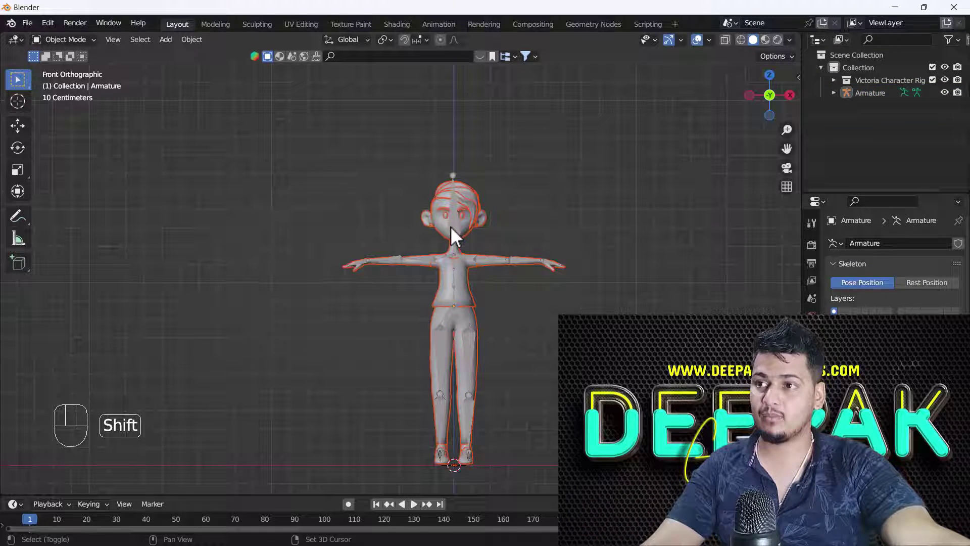
{"action": "key", "text": "ctrl+p"}
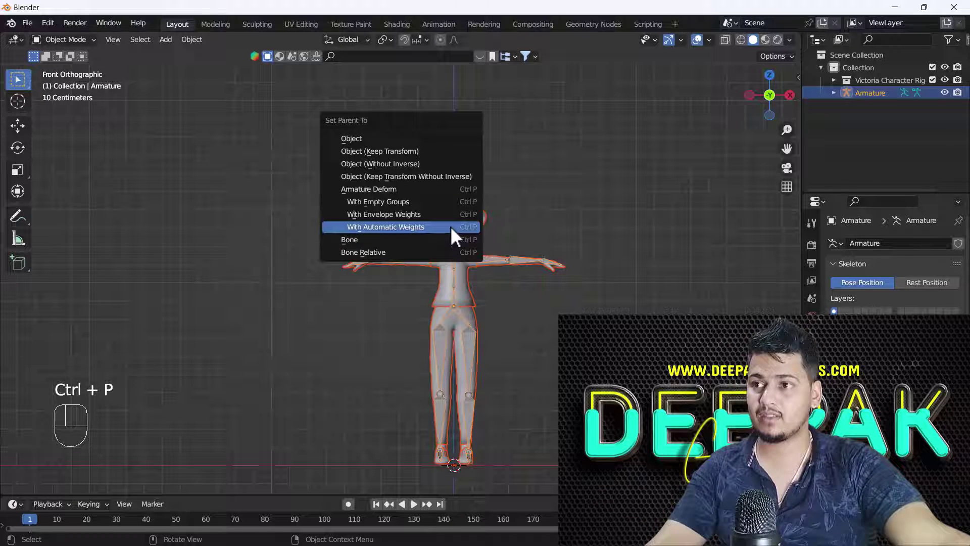
{"action": "left_click", "coordinate": [451, 226]}
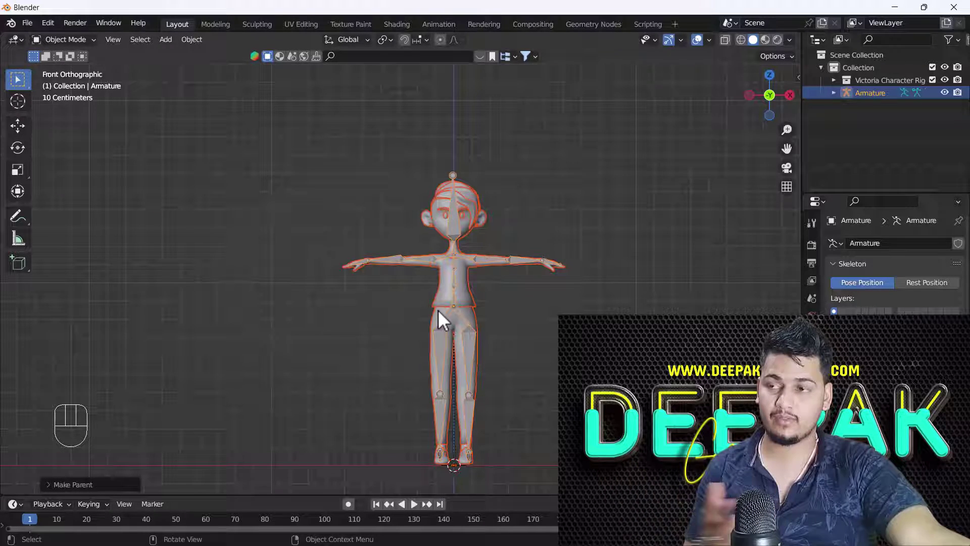
Put only the armature into Pose Mode and test the deformation by trial-rotating the upper arm bone on each side, cancelling the rotations.
{"action": "scroll", "coordinate": [438, 311], "scroll_direction": "down", "scroll_amount": 2}
{"action": "middle_click_drag", "start_coordinate": [447, 293], "coordinate": [449, 316], "text": "shift"}
{"action": "scroll", "coordinate": [447, 306], "scroll_direction": "up", "scroll_amount": 2}
{"action": "left_click", "coordinate": [450, 287]}
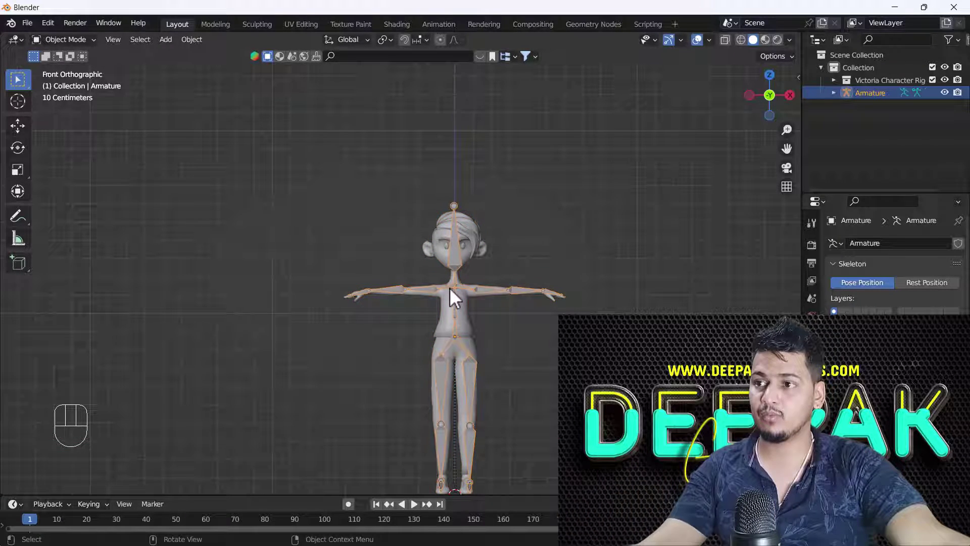
{"action": "key", "text": "ctrl+Tab"}
{"action": "scroll", "coordinate": [434, 290], "scroll_direction": "up", "scroll_amount": 3}
{"action": "left_click", "coordinate": [434, 290]}
{"action": "scroll", "coordinate": [419, 298], "scroll_direction": "down", "scroll_amount": 2}
{"action": "key", "text": "r"}
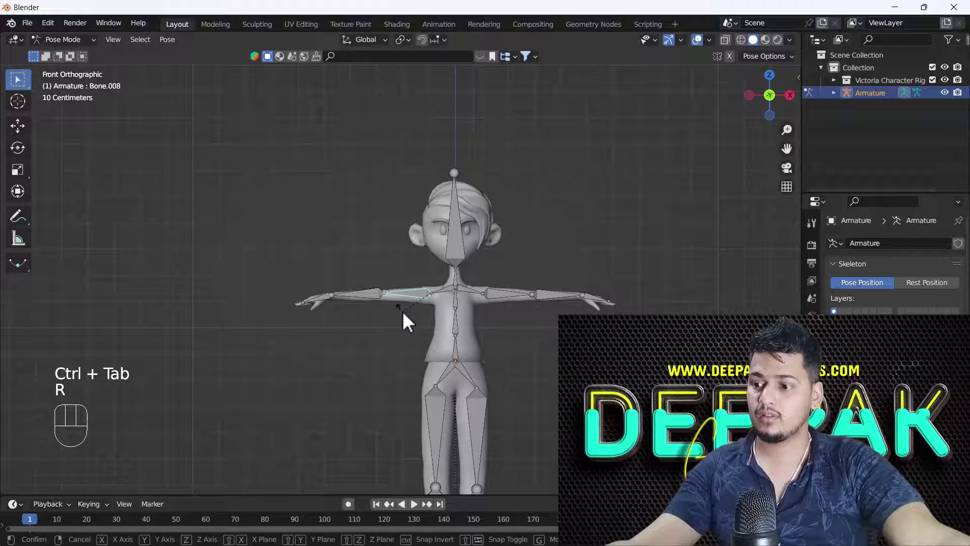
{"action": "left_click", "coordinate": [448, 335]}
{"action": "left_click", "coordinate": [502, 292]}
{"action": "key", "text": "r"}
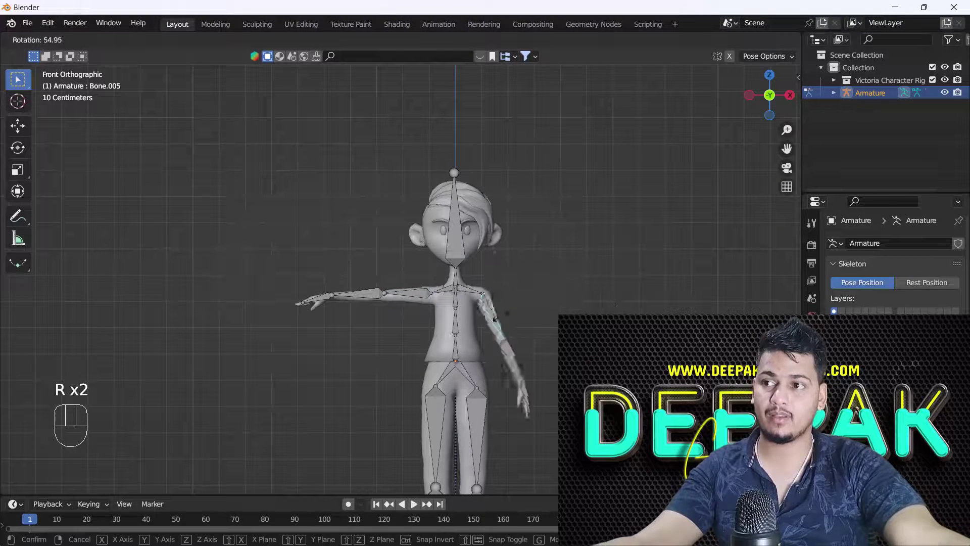
{"action": "right_click", "coordinate": [513, 326]}
Check the shoulder deformation by repeatedly trial-rotating the character's left upper arm bone, cancelling each rotation.
{"action": "scroll", "coordinate": [510, 314], "scroll_direction": "up", "scroll_amount": 2}
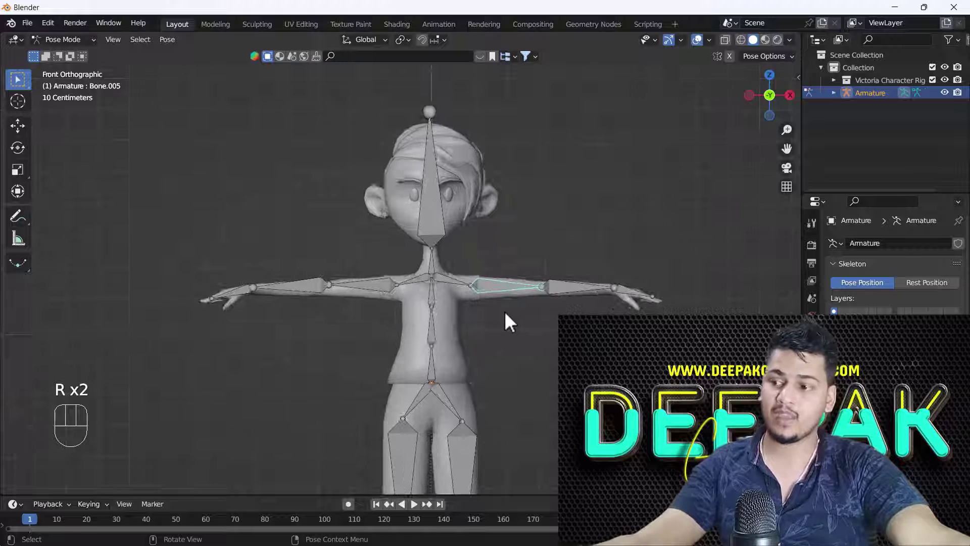
{"action": "key", "text": "r"}
{"action": "right_click", "coordinate": [505, 265]}
{"action": "key", "text": "r"}
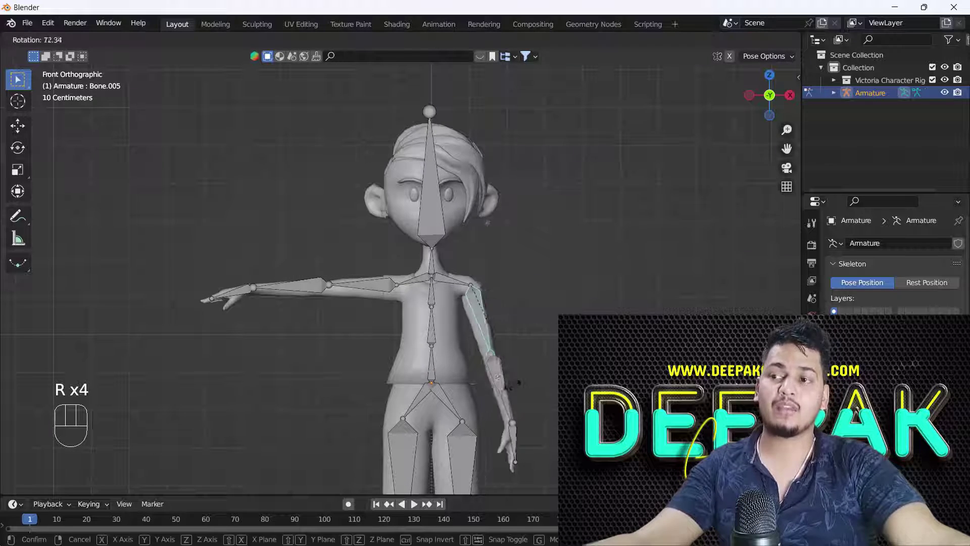
{"action": "right_click", "coordinate": [525, 357]}
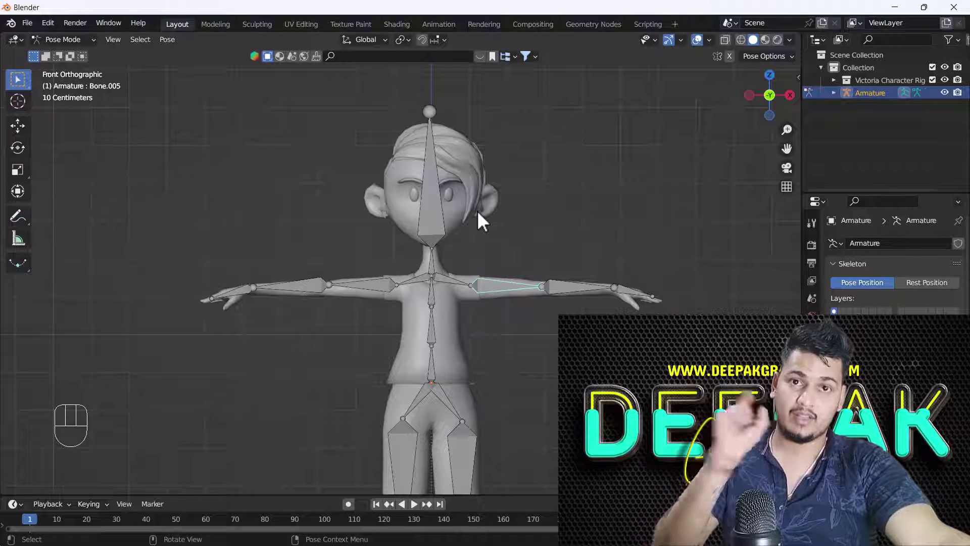
{"action": "key", "text": "r"}
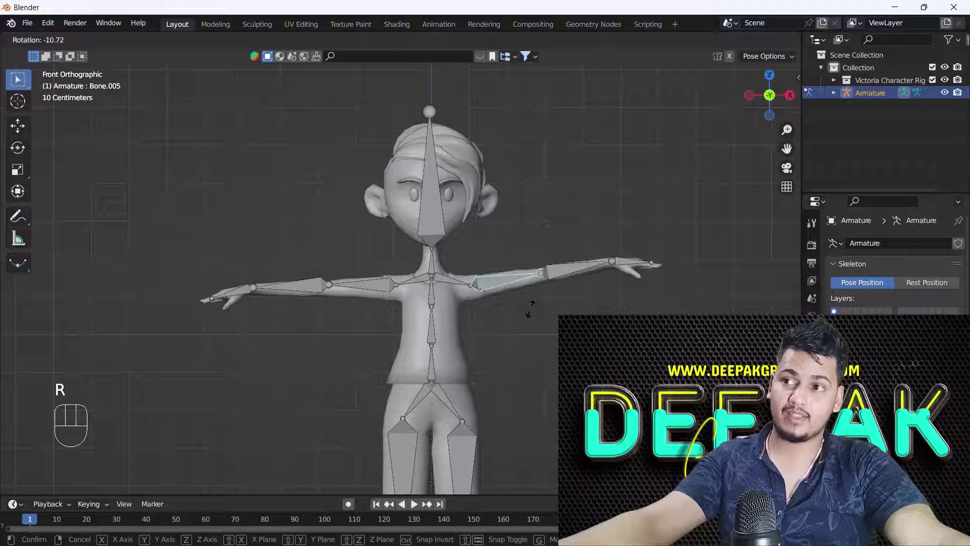
{"action": "right_click", "coordinate": [530, 308]}
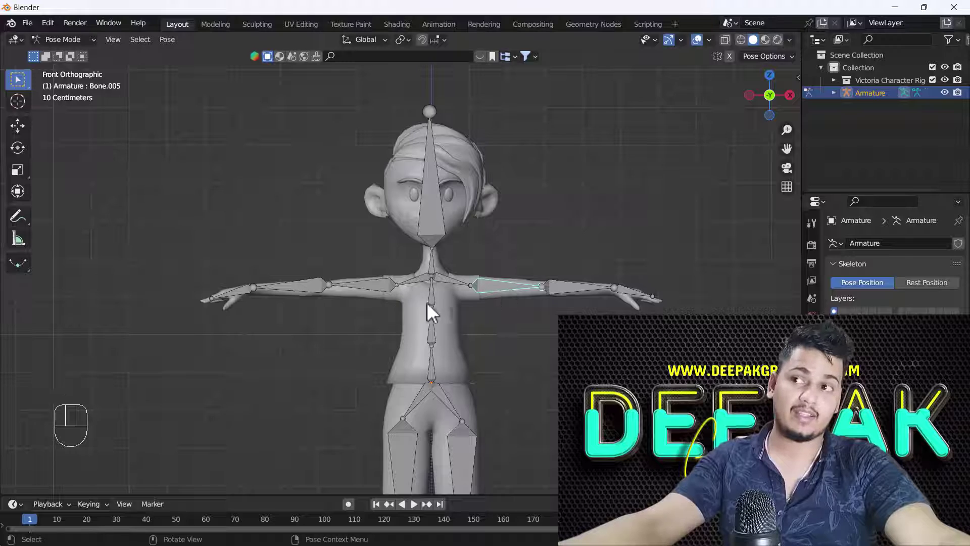
{"action": "key", "text": "r"}
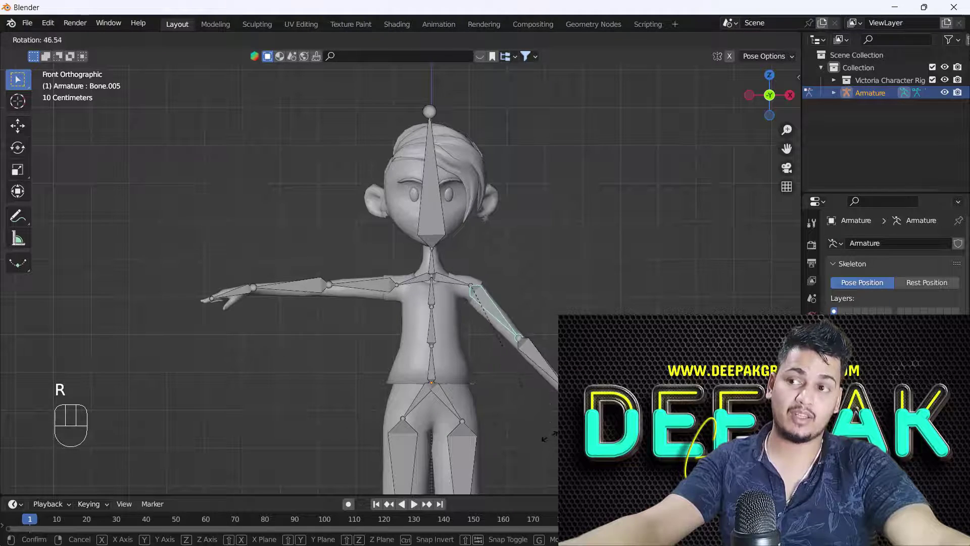
{"action": "right_click", "coordinate": [549, 437]}
{"action": "scroll", "coordinate": [492, 319], "scroll_direction": "down", "scroll_amount": 2}
{"action": "middle_click_drag", "start_coordinate": [477, 385], "coordinate": [459, 361], "text": "shift"}
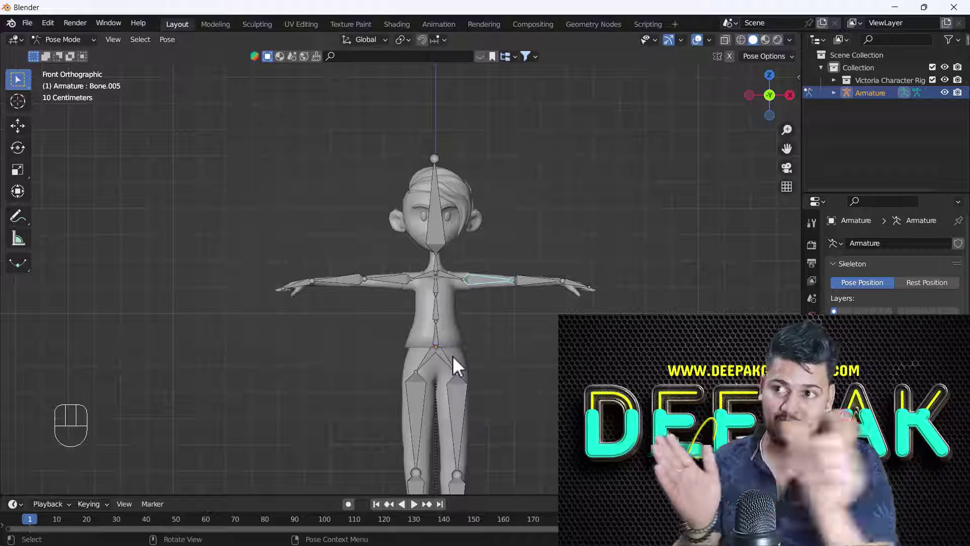
{"action": "key", "text": "r"}
{"action": "right_click", "coordinate": [425, 324]}
Test the lowest spine bone and the neck bone with cancelled rotations, and return the armature to Object Mode in front view.
{"action": "left_click", "coordinate": [433, 352]}
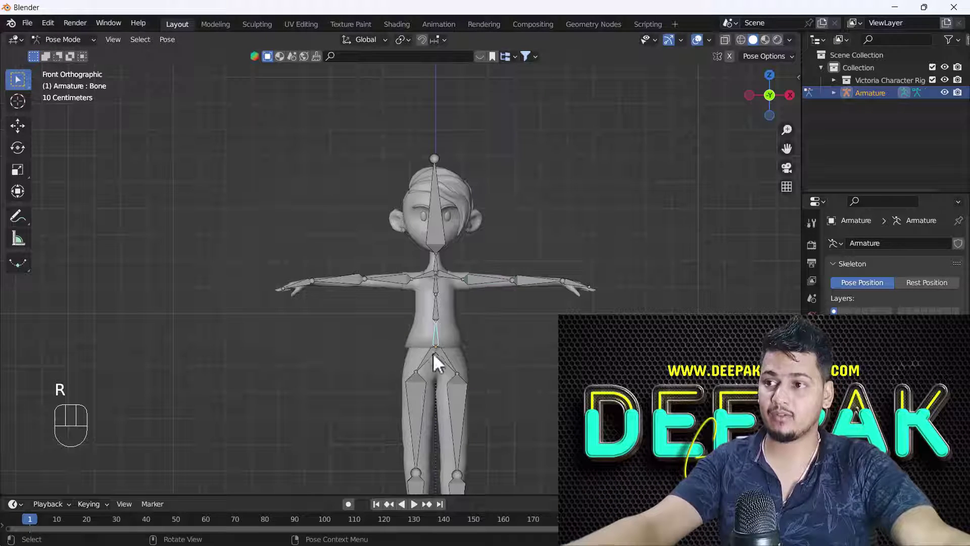
{"action": "middle_click_drag", "start_coordinate": [433, 354], "coordinate": [527, 364]}
{"action": "right_click", "coordinate": [511, 422]}
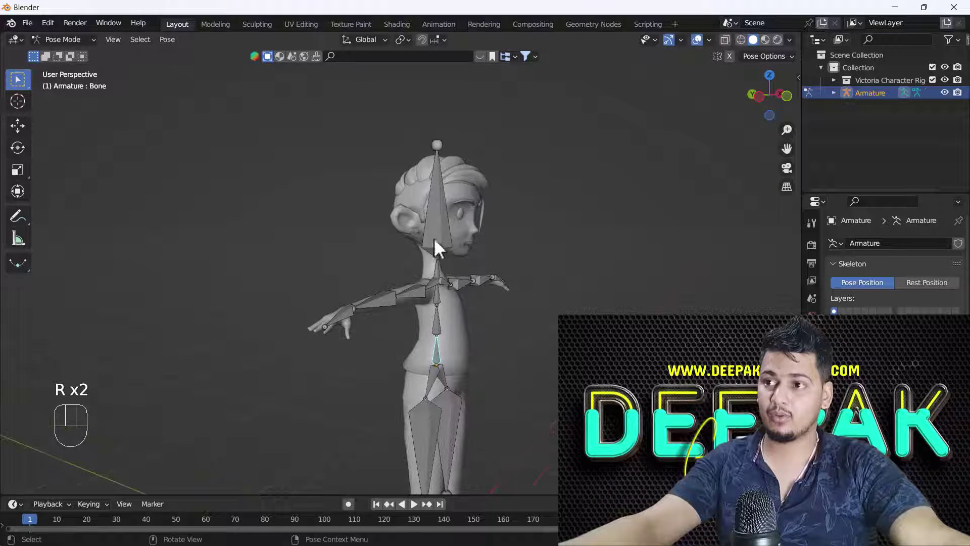
{"action": "left_click", "coordinate": [438, 263]}
{"action": "key", "text": "r"}
{"action": "right_click", "coordinate": [437, 269]}
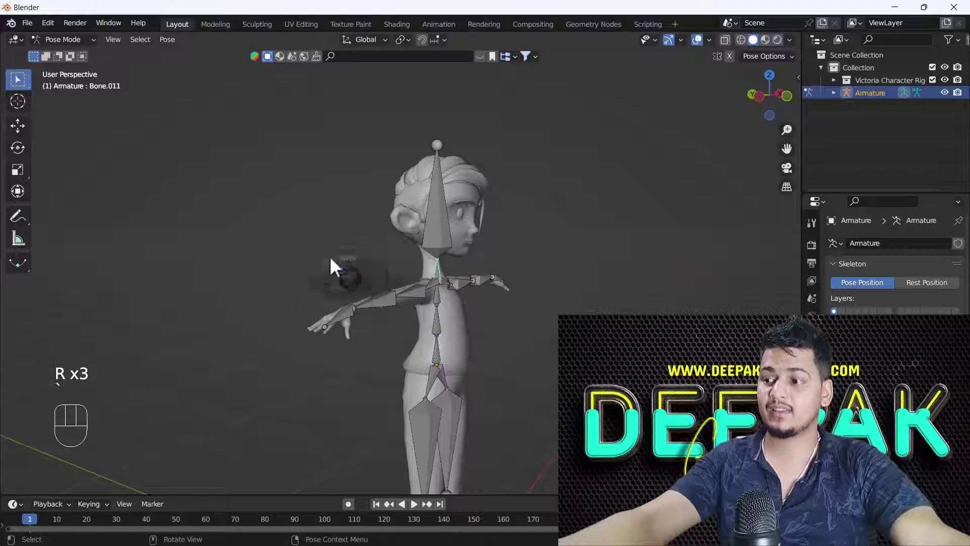
{"action": "key", "text": "KP_1"}
{"action": "key", "text": "ctrl+Tab"}
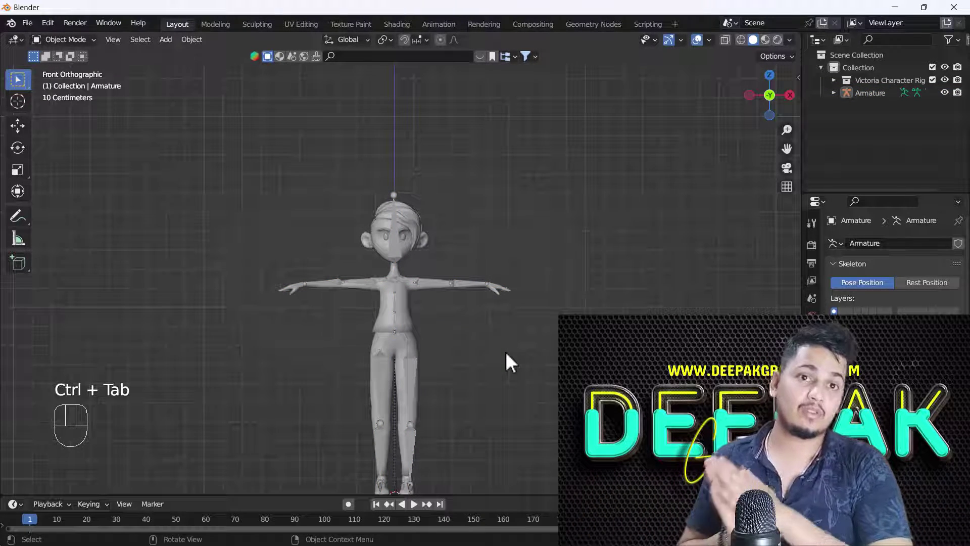
Select the armature together with all character meshes and clear their parenting.
{"action": "scroll", "coordinate": [337, 281], "scroll_direction": "down", "scroll_amount": 2}
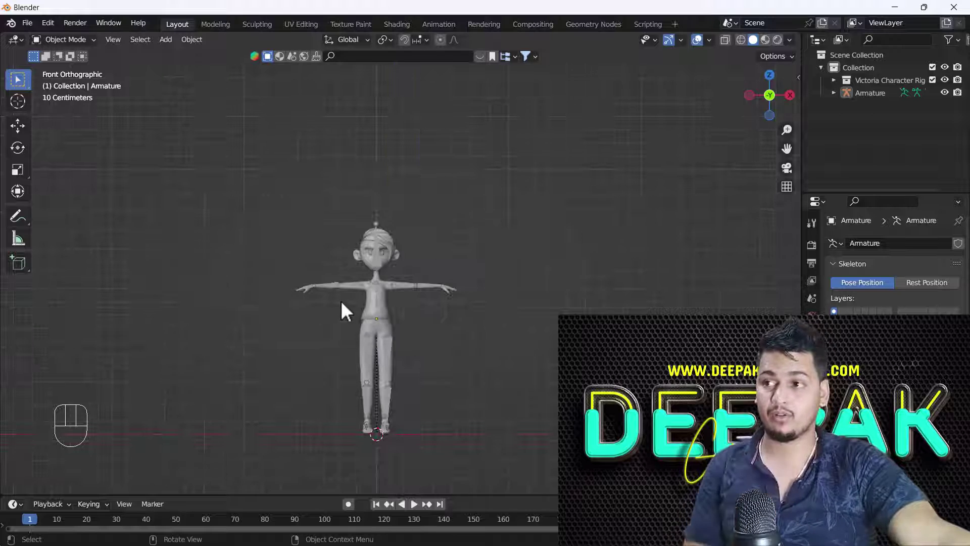
{"action": "key", "text": "shift+b"}
{"action": "left_click_drag", "start_coordinate": [210, 185], "coordinate": [524, 476]}
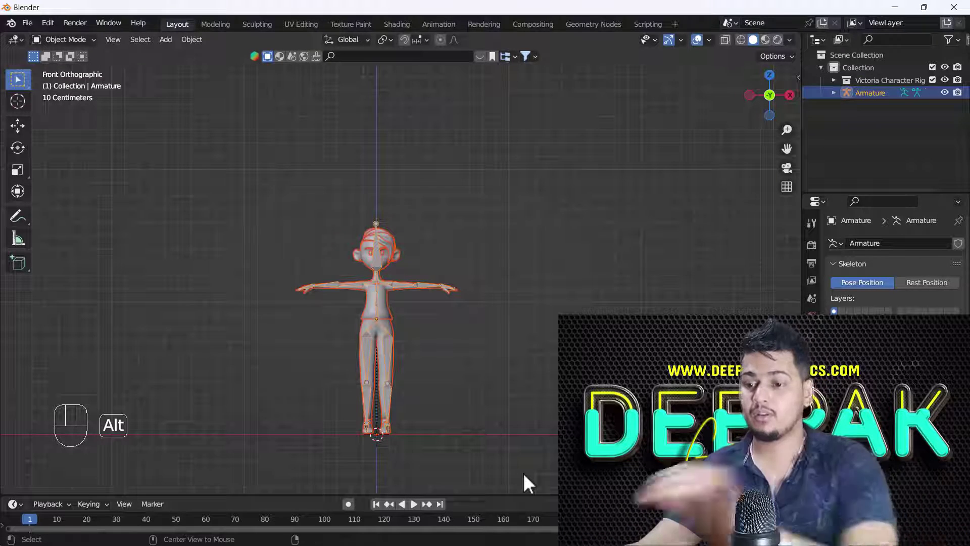
{"action": "key", "text": "alt+p"}
{"action": "left_click", "coordinate": [523, 472]}
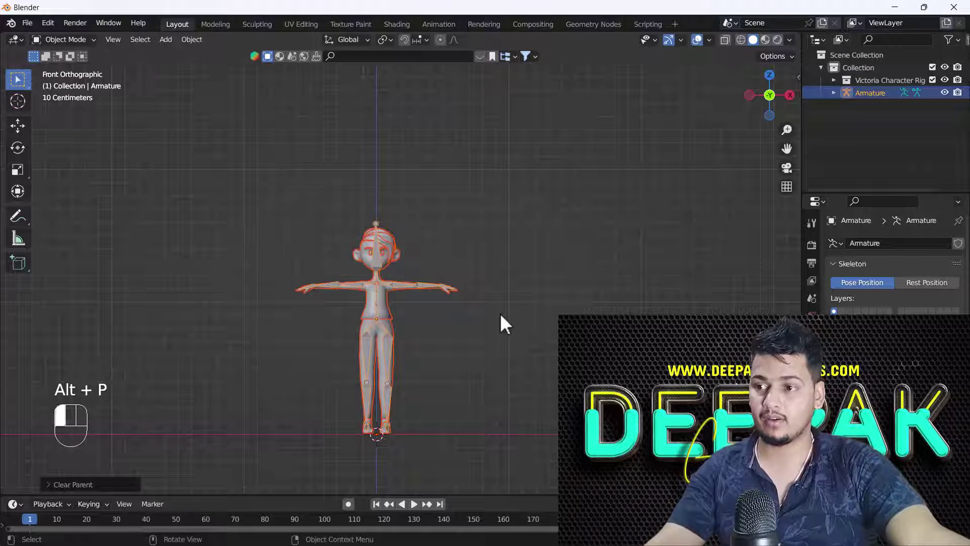
Select only the armature and hide it so just the character meshes stay in the viewport.
{"action": "left_click", "coordinate": [500, 313]}
{"action": "scroll", "coordinate": [457, 326], "scroll_direction": "up", "scroll_amount": 3}
{"action": "left_click", "coordinate": [316, 257]}
{"action": "middle_click_drag", "start_coordinate": [356, 304], "coordinate": [434, 298], "text": "shift"}
{"action": "key", "text": "h"}
{"action": "scroll", "coordinate": [420, 299], "scroll_direction": "down", "scroll_amount": 4}
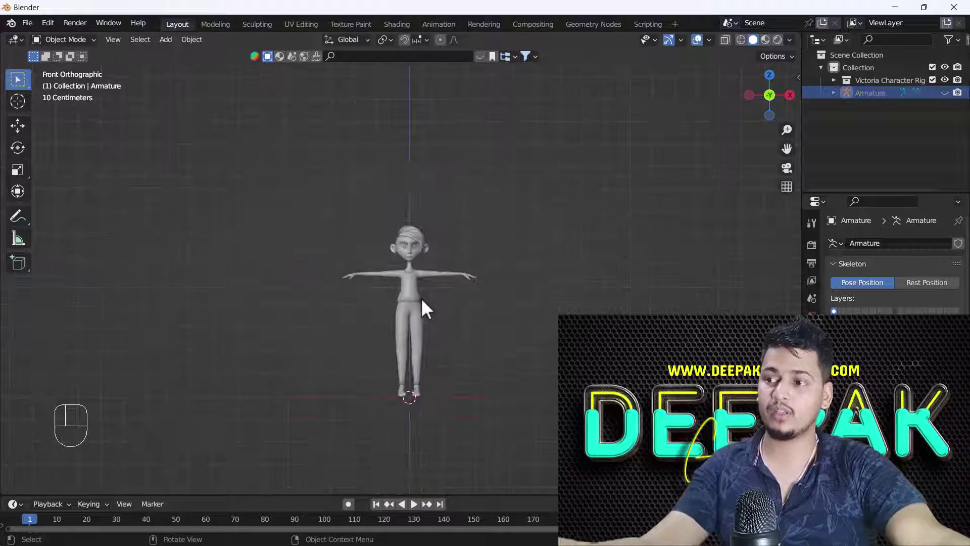
Select all character meshes with the t-shirt active and convert them to Mesh.
{"action": "left_click_drag", "start_coordinate": [246, 193], "coordinate": [533, 474]}
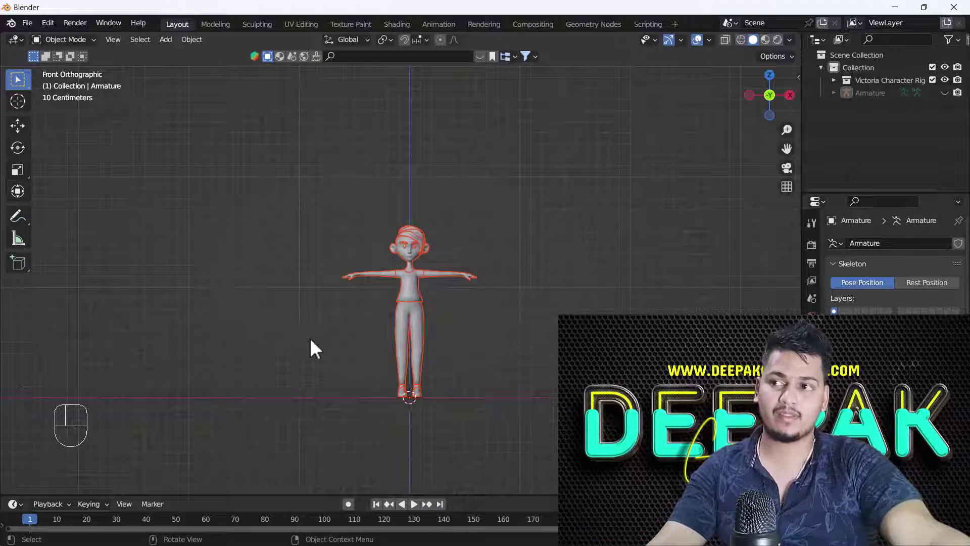
{"action": "left_click", "coordinate": [432, 277]}
{"action": "left_click", "coordinate": [413, 282], "text": "shift"}
{"action": "right_click", "coordinate": [419, 278]}
{"action": "mouse_move", "coordinate": [441, 279]}
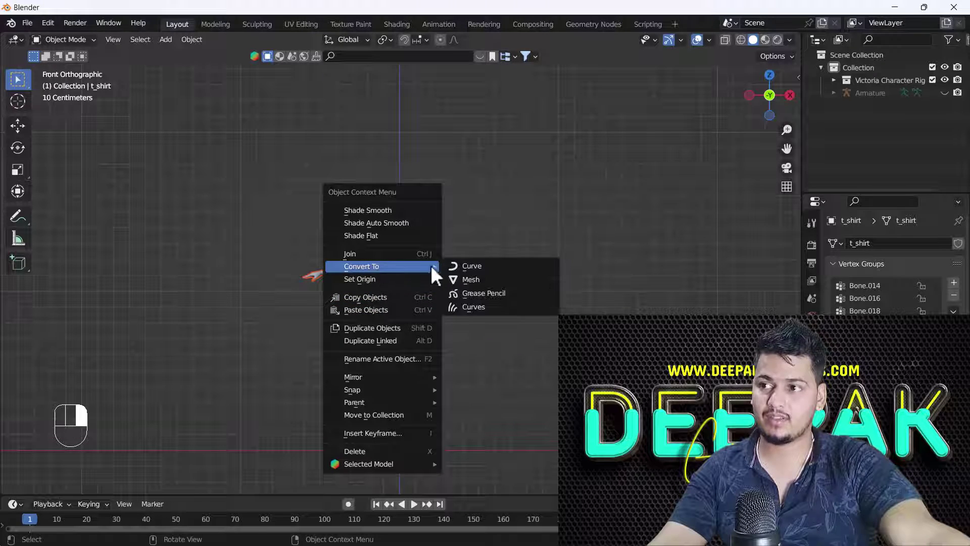
{"action": "left_click", "coordinate": [469, 280]}
Delete all vertex groups from the t-shirt and from the body mesh.
{"action": "left_click", "coordinate": [419, 277]}
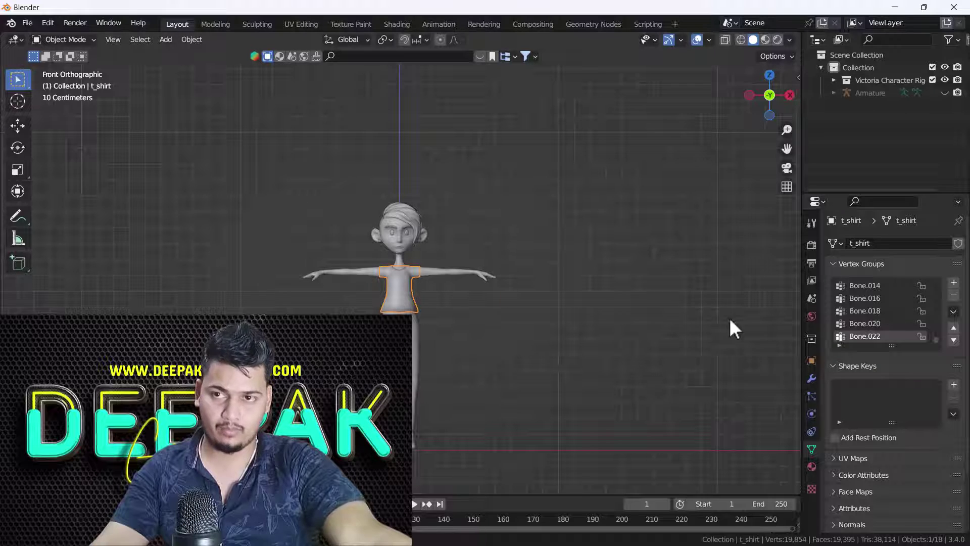
{"action": "left_click", "coordinate": [954, 311]}
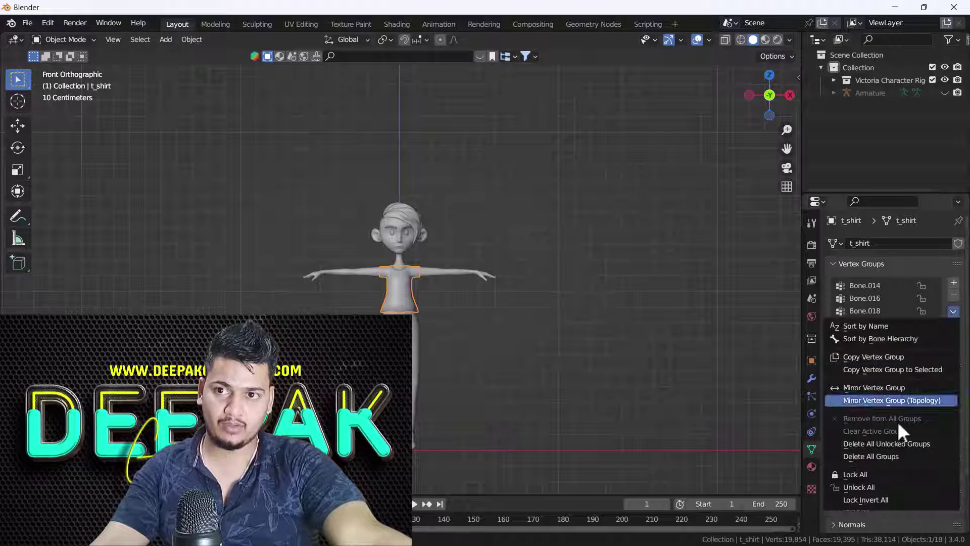
{"action": "left_click", "coordinate": [899, 452]}
{"action": "left_click", "coordinate": [404, 235]}
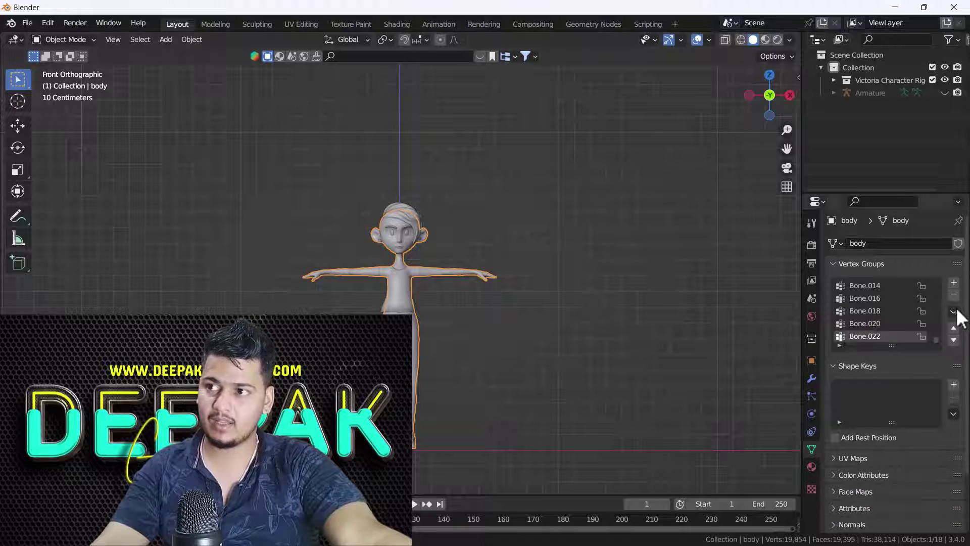
{"action": "left_click", "coordinate": [953, 312]}
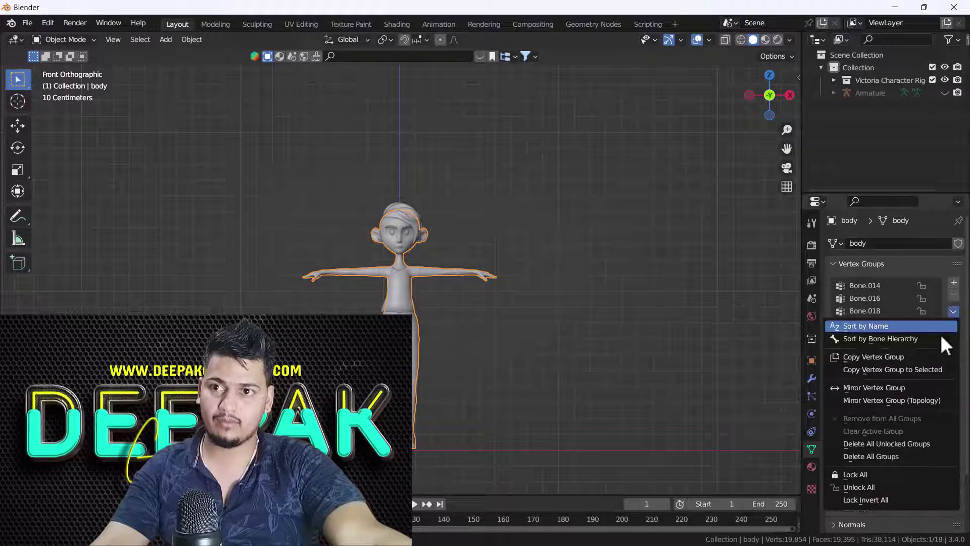
{"action": "left_click", "coordinate": [890, 457]}
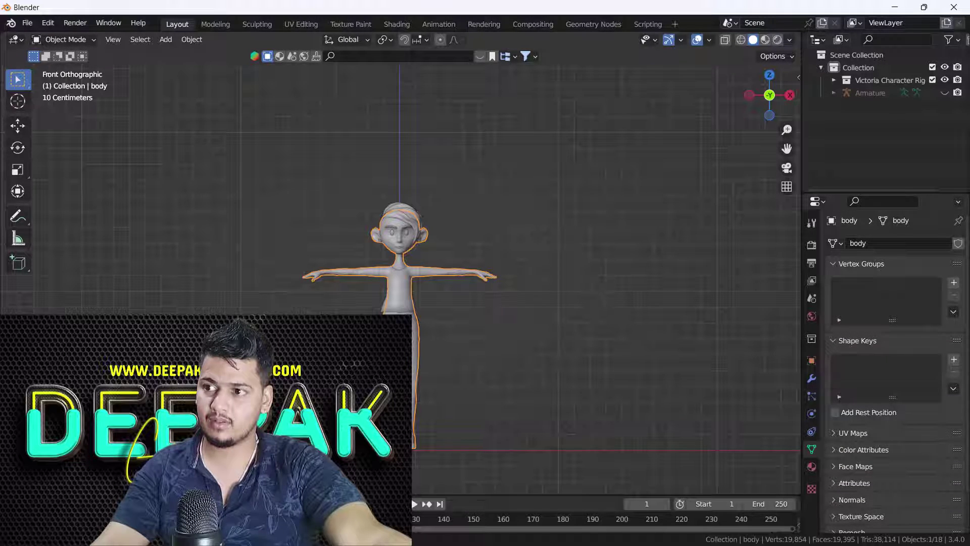
Delete all vertex groups from the converse shoes and from the pants.
{"action": "left_click", "coordinate": [444, 447]}
{"action": "left_click", "coordinate": [954, 312]}
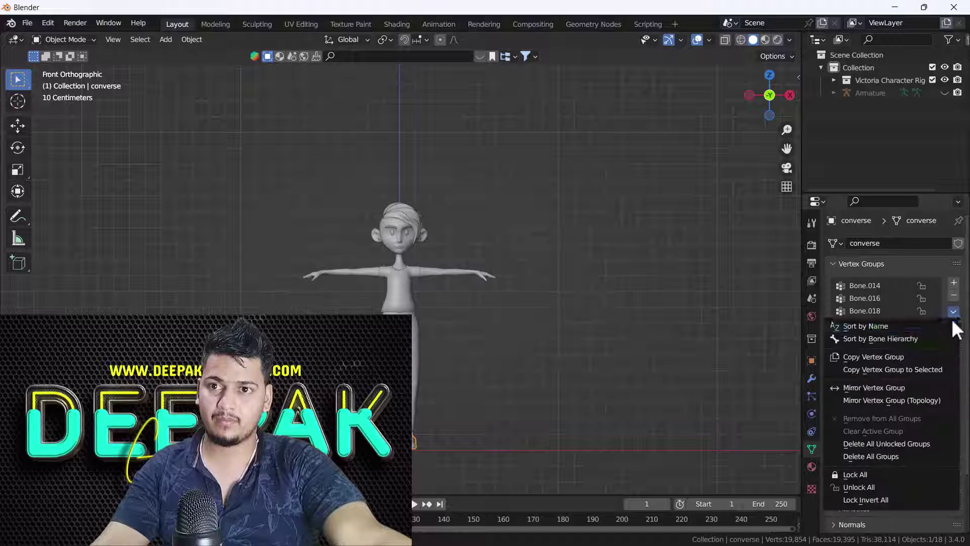
{"action": "left_click", "coordinate": [905, 457]}
{"action": "scroll", "coordinate": [442, 435], "scroll_direction": "up", "scroll_amount": 4}
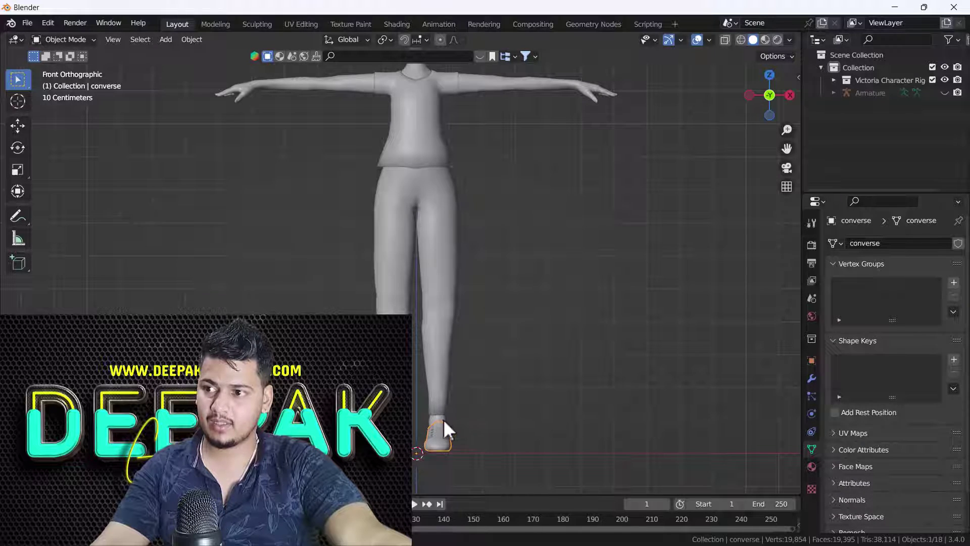
{"action": "left_click", "coordinate": [445, 431]}
{"action": "left_click", "coordinate": [440, 419]}
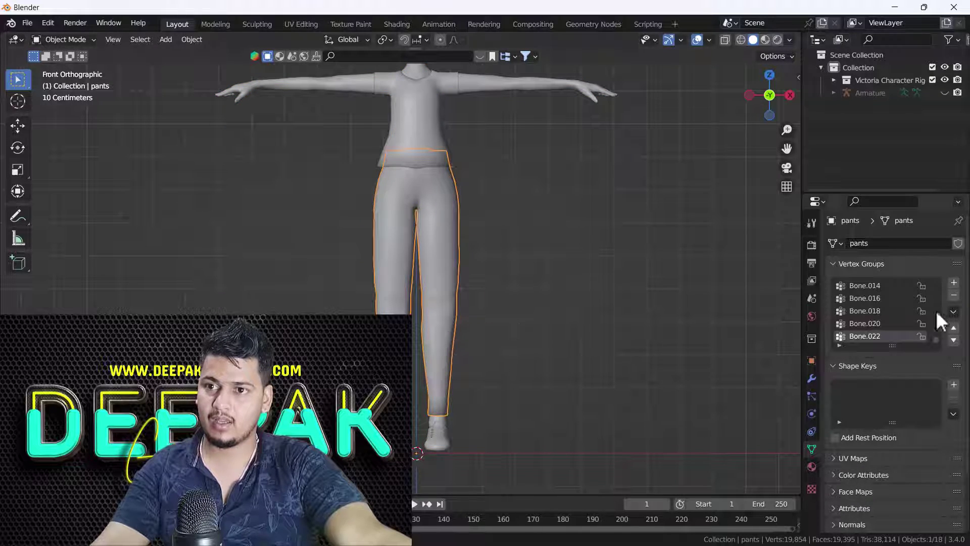
{"action": "left_click", "coordinate": [954, 312]}
{"action": "left_click", "coordinate": [894, 458]}
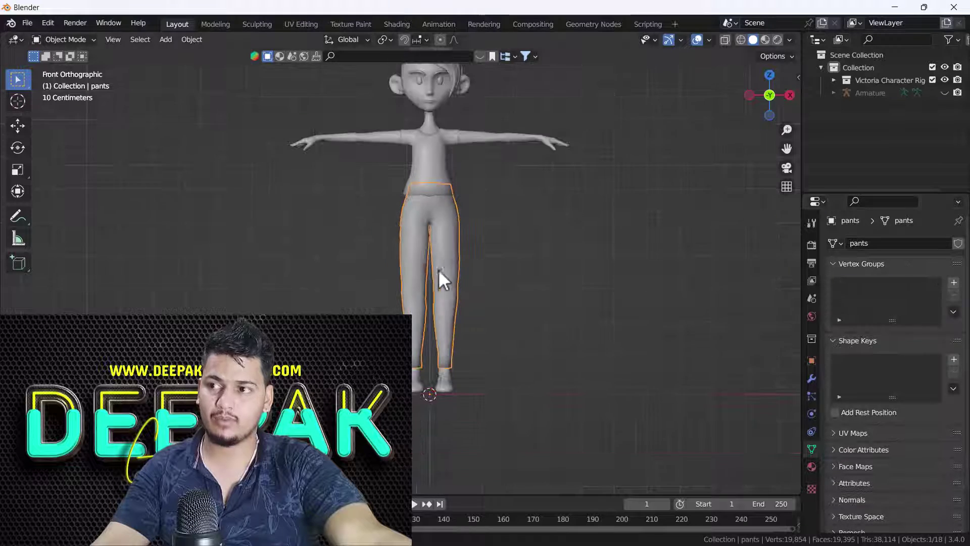
Delete all vertex groups from the front hair mesh on the character's head.
{"action": "scroll", "coordinate": [462, 275], "scroll_direction": "up", "scroll_amount": 5}
{"action": "left_click", "coordinate": [436, 272]}
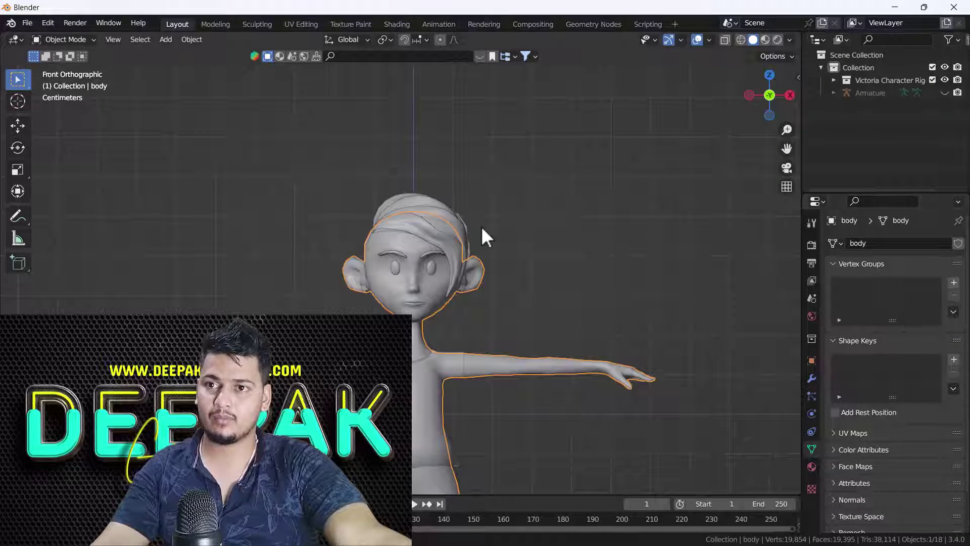
{"action": "left_click", "coordinate": [460, 226]}
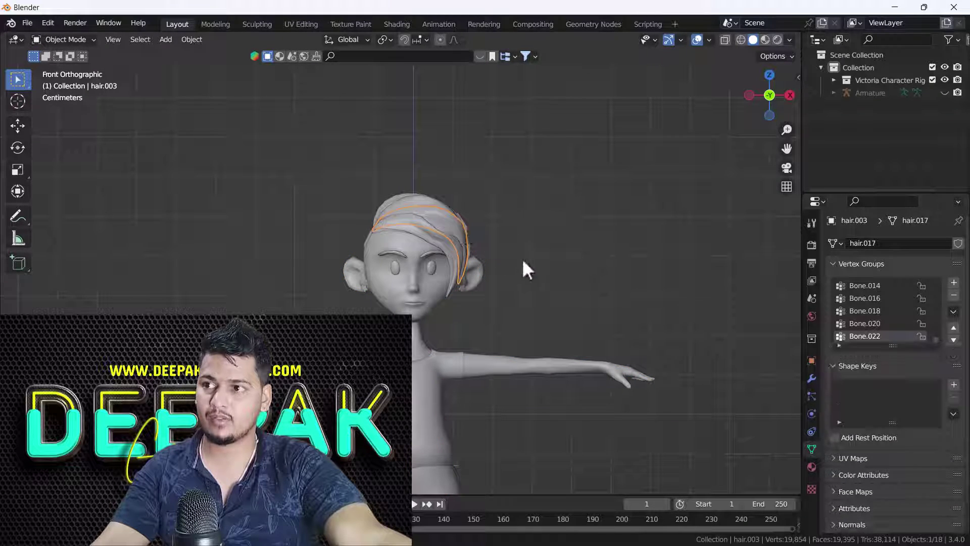
{"action": "left_click", "coordinate": [954, 312]}
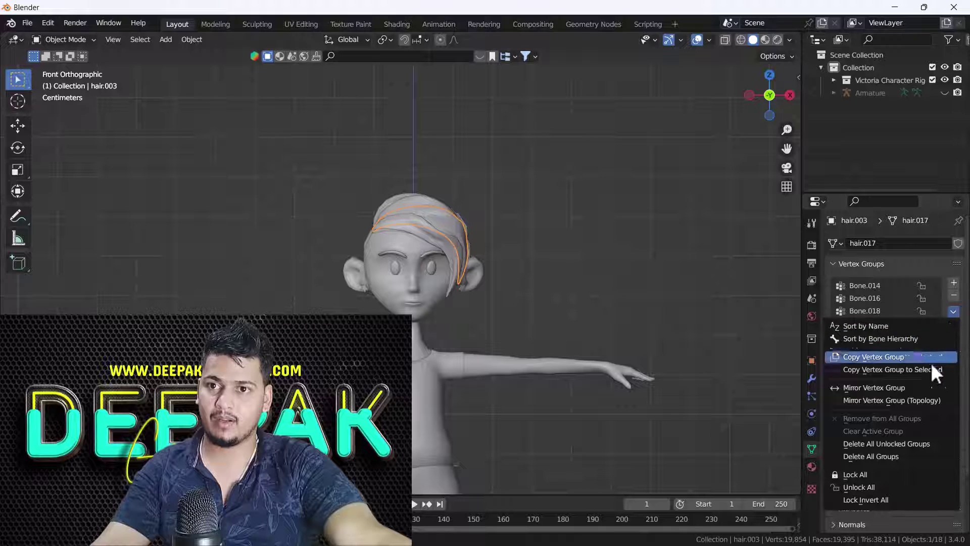
{"action": "left_click", "coordinate": [894, 457]}
Delete all vertex groups from the star-shaped earrings mesh.
{"action": "scroll", "coordinate": [461, 277], "scroll_direction": "up", "scroll_amount": 2}
{"action": "left_click", "coordinate": [459, 273]}
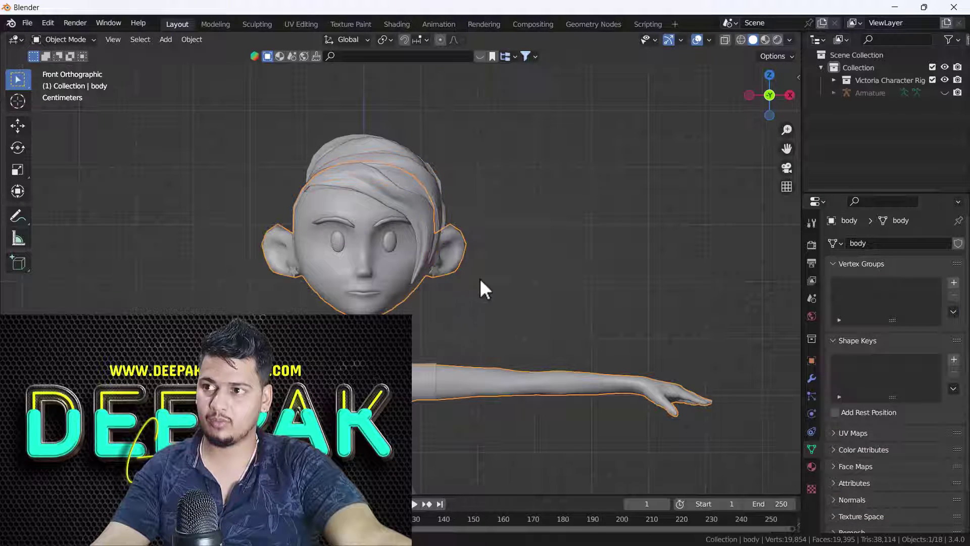
{"action": "left_click", "coordinate": [436, 273]}
{"action": "left_click", "coordinate": [954, 312]}
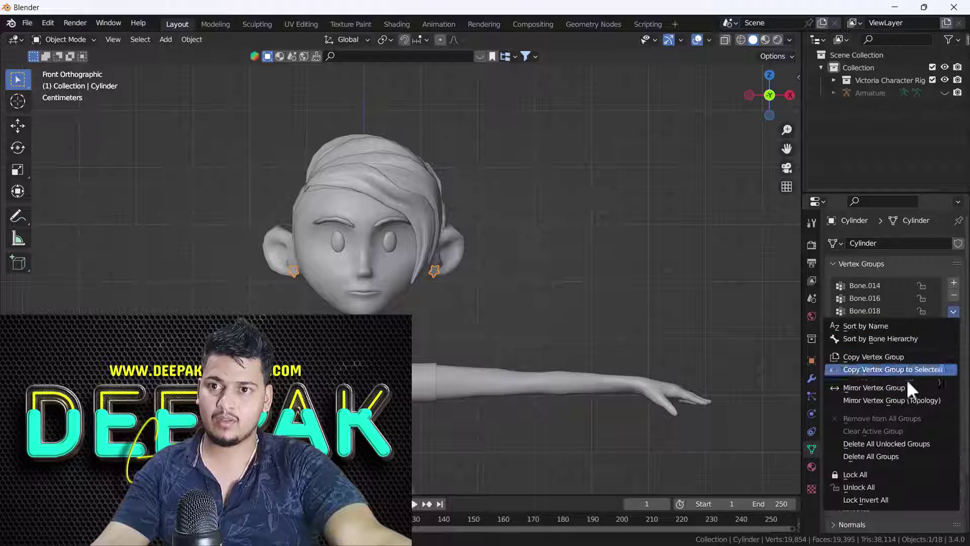
{"action": "left_click", "coordinate": [885, 457]}
Unhide the armature so the rig shows together with the character meshes.
{"action": "scroll", "coordinate": [414, 302], "scroll_direction": "down", "scroll_amount": 2}
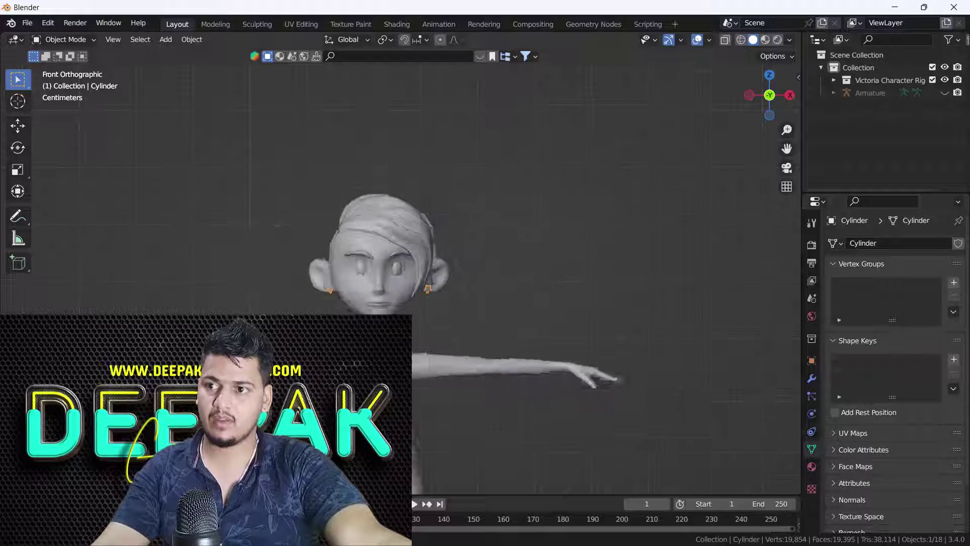
{"action": "scroll", "coordinate": [448, 329], "scroll_direction": "down", "scroll_amount": 8}
{"action": "key", "text": "alt+h"}
Select all character meshes with the armature active and parent them to it with Automatic Weights.
{"action": "left_click", "coordinate": [512, 276]}
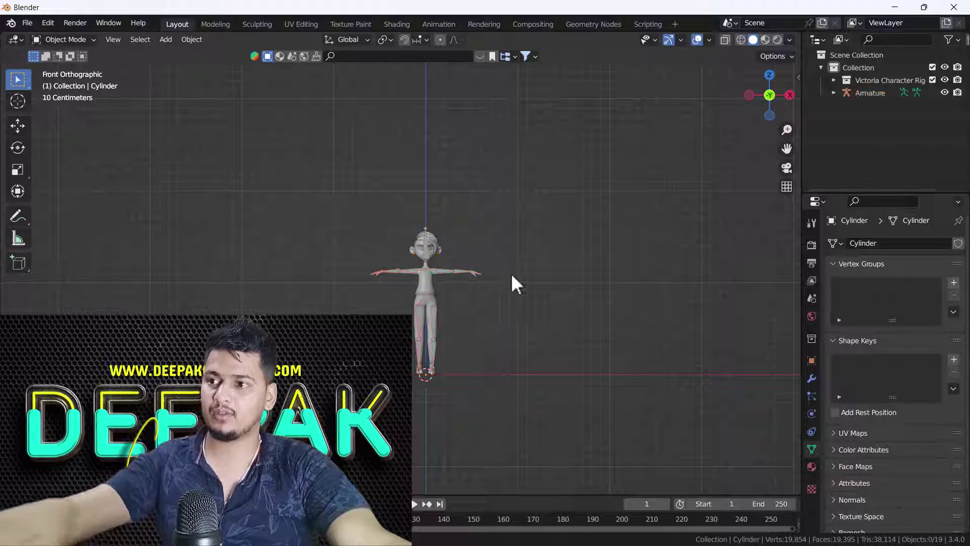
{"action": "left_click_drag", "start_coordinate": [180, 177], "coordinate": [648, 475]}
{"action": "scroll", "coordinate": [462, 275], "scroll_direction": "up", "scroll_amount": 5}
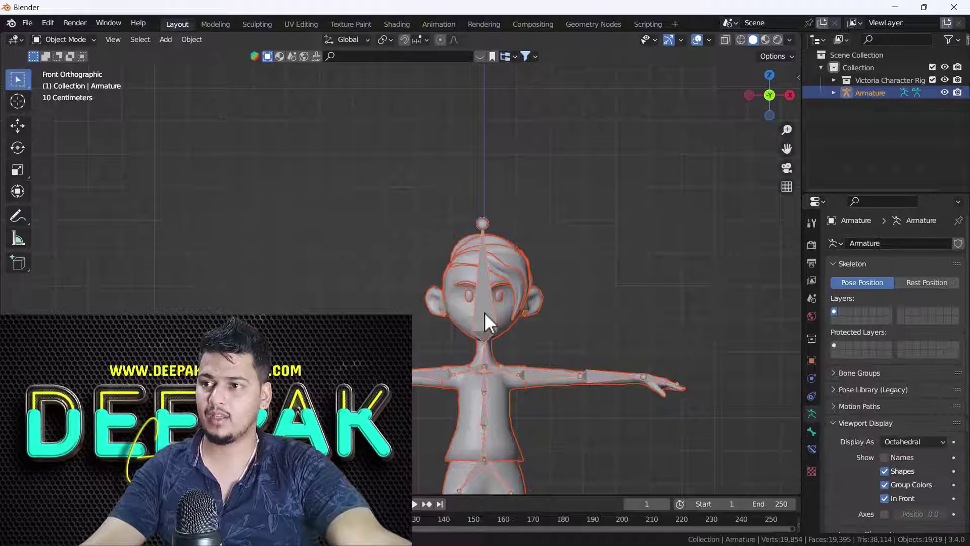
{"action": "key", "text": "ctrl+p"}
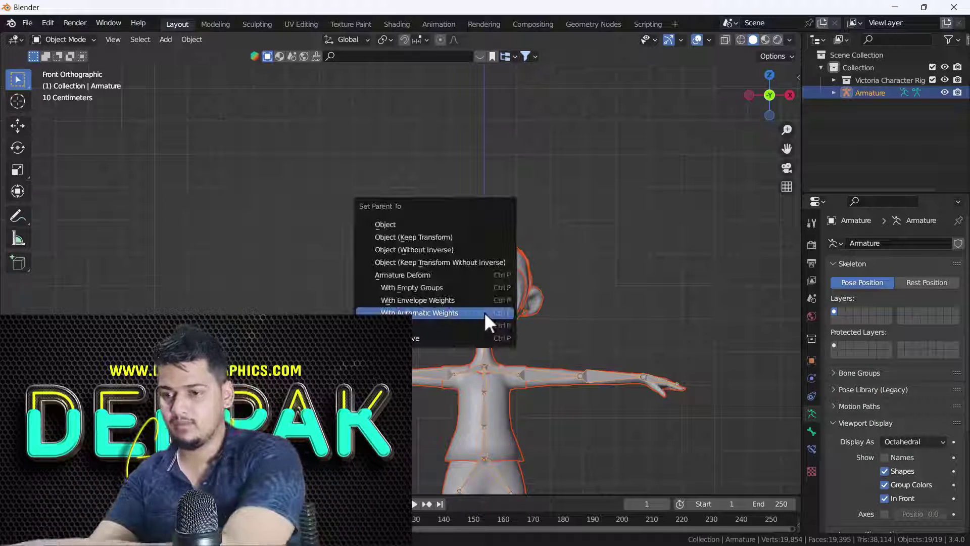
{"action": "left_click", "coordinate": [485, 313]}
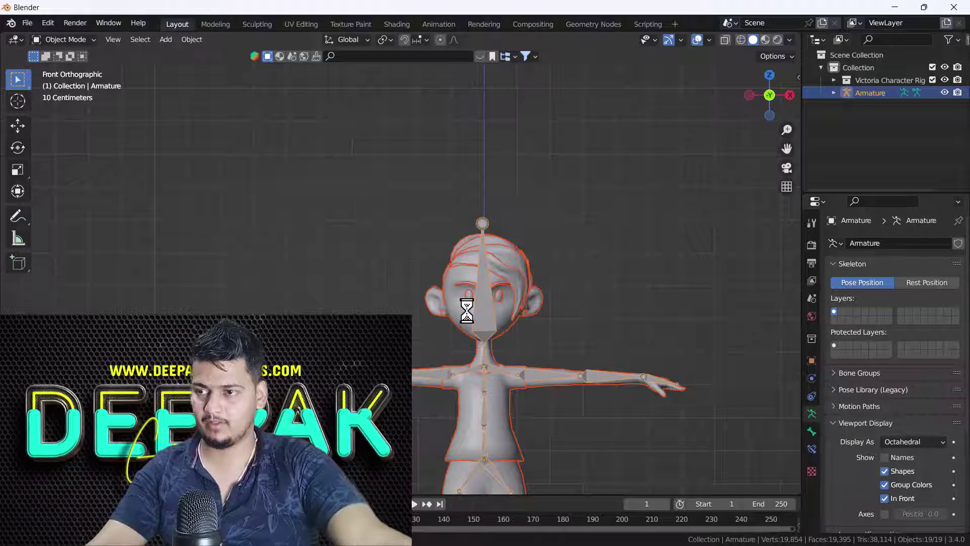
Select only the armature and switch it to Pose Mode.
{"action": "scroll", "coordinate": [475, 342], "scroll_direction": "down", "scroll_amount": 4}
{"action": "left_click", "coordinate": [440, 297]}
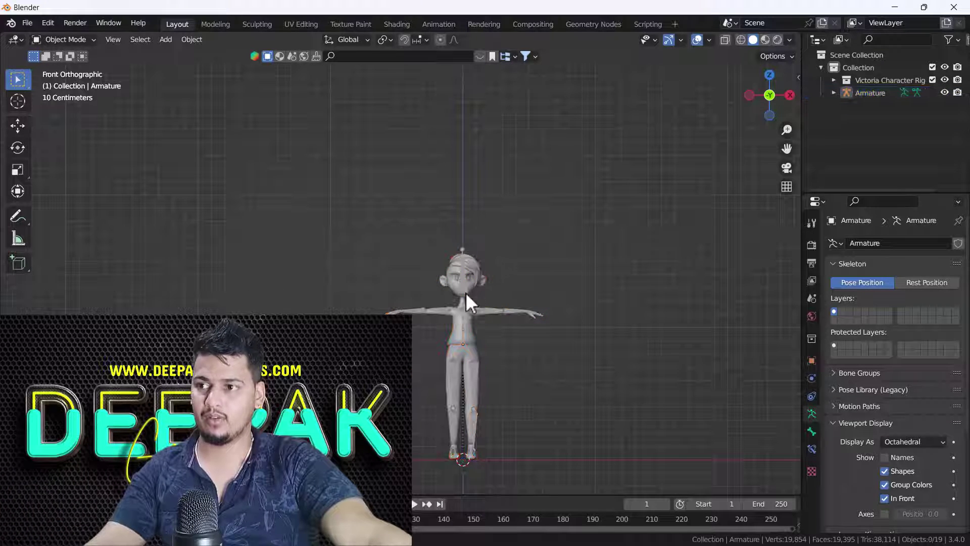
{"action": "left_click", "coordinate": [464, 287]}
{"action": "key", "text": "ctrl+Tab"}
{"action": "scroll", "coordinate": [450, 293], "scroll_direction": "up", "scroll_amount": 1}
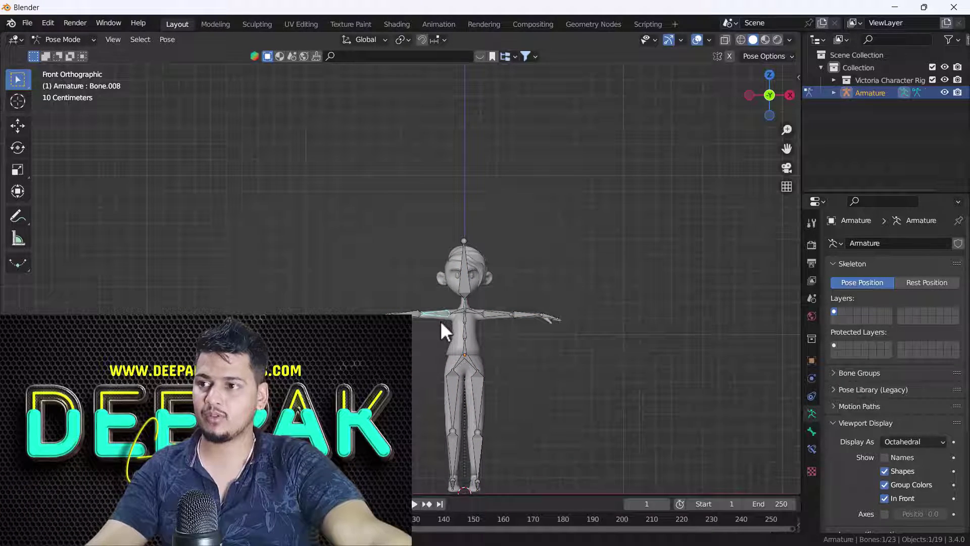
Test-rotate the upper arm bone on each side to check the mesh deformation, cancelling every rotation.
{"action": "left_click", "coordinate": [441, 320]}
{"action": "key", "text": "r"}
{"action": "right_click", "coordinate": [431, 350]}
{"action": "scroll", "coordinate": [521, 293], "scroll_direction": "up", "scroll_amount": 3}
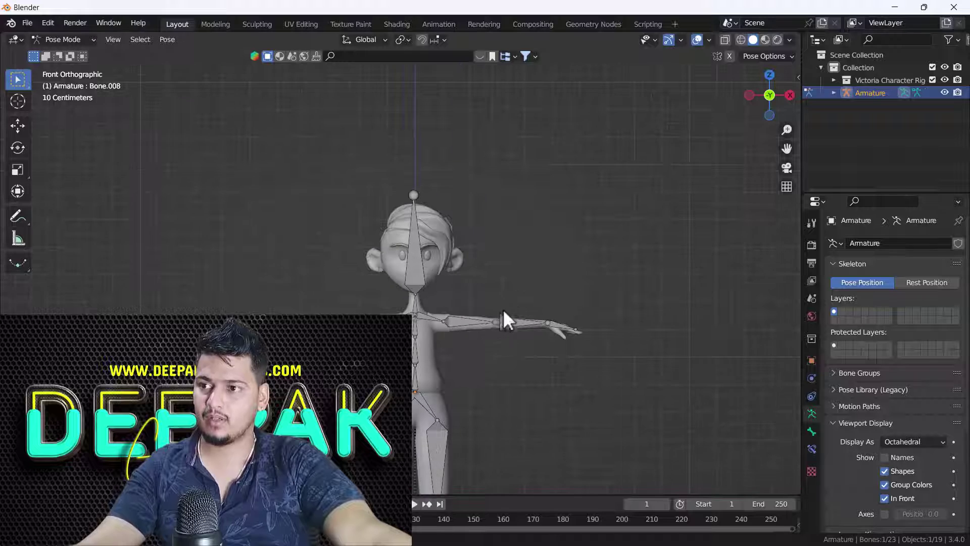
{"action": "left_click", "coordinate": [476, 322]}
{"action": "key", "text": "r"}
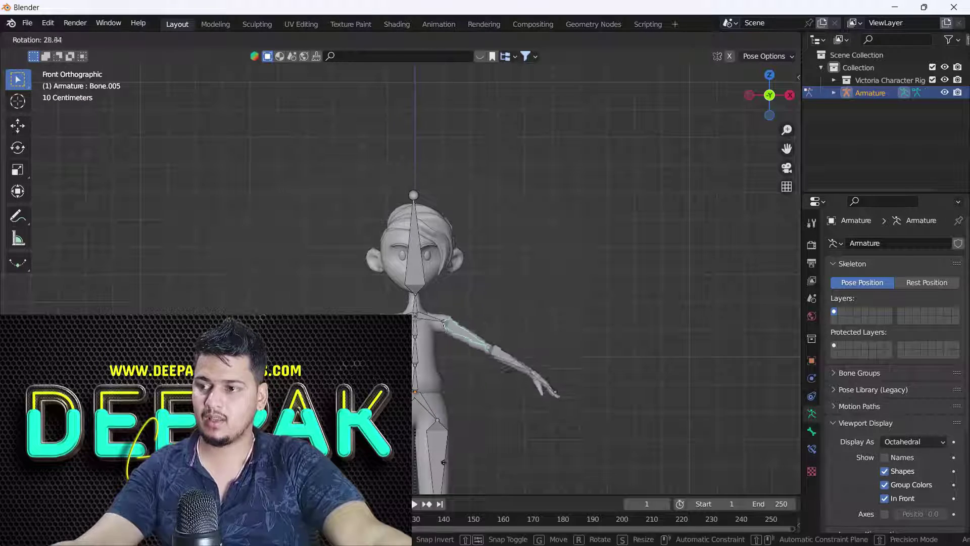
{"action": "right_click", "coordinate": [479, 425]}
{"action": "key", "text": "r"}
{"action": "right_click", "coordinate": [476, 464]}
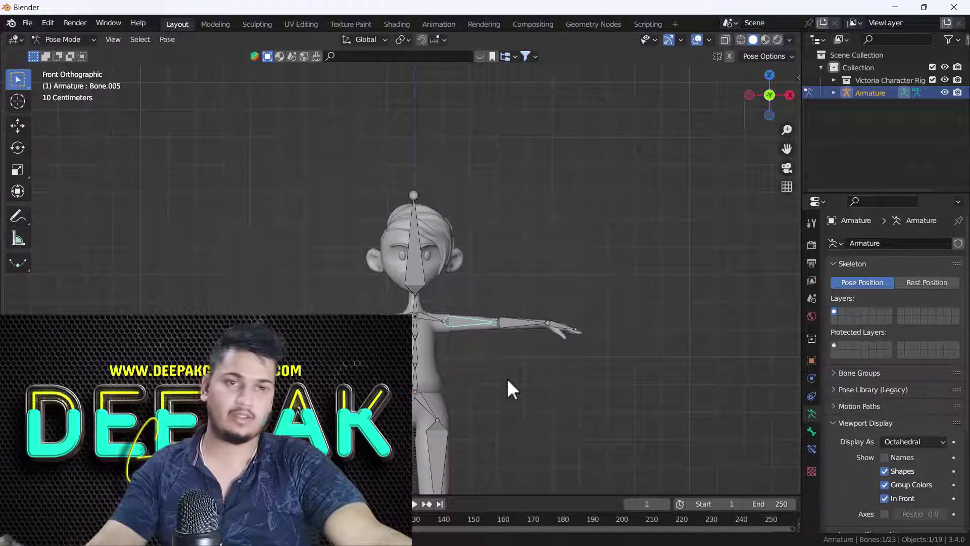
Deselect all bones and switch the viewport shading to Material Preview.
{"action": "scroll", "coordinate": [507, 378], "scroll_direction": "down", "scroll_amount": 3}
{"action": "middle_click_drag", "start_coordinate": [481, 407], "coordinate": [466, 359], "text": "shift"}
{"action": "left_click", "coordinate": [483, 361]}
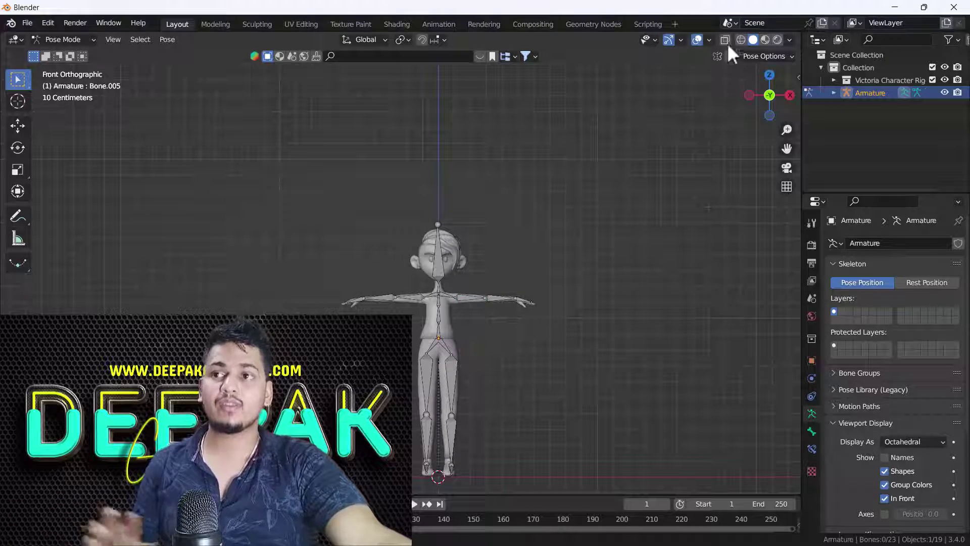
{"action": "left_click", "coordinate": [765, 40]}
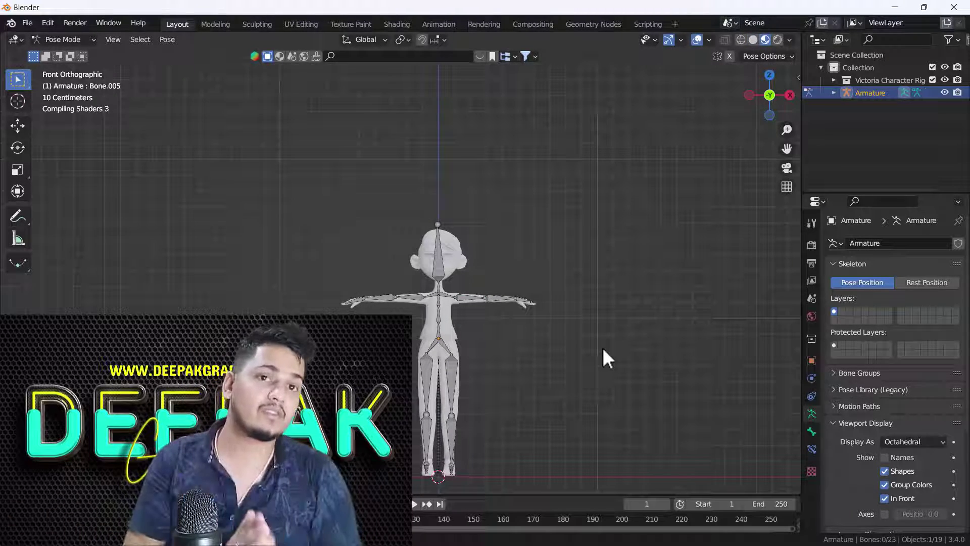